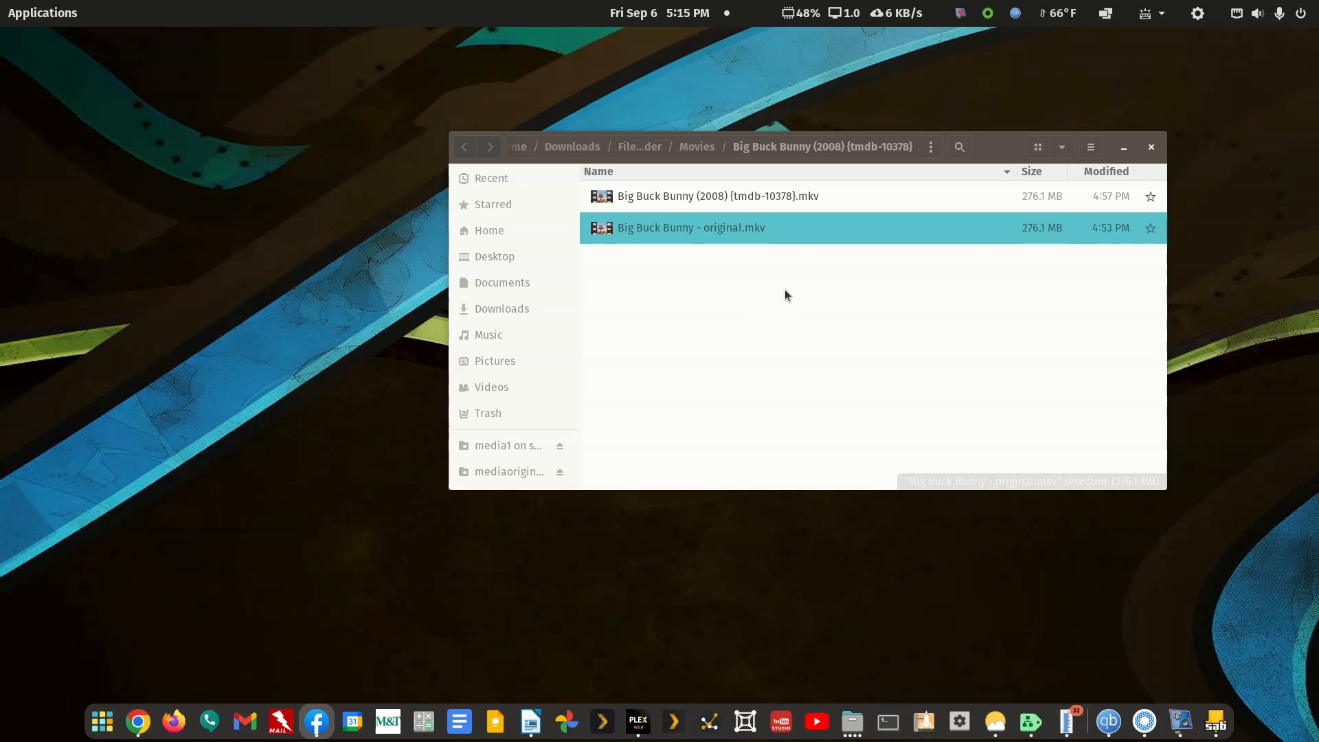
Open Big Buck Bunny - original.mkv in VLC media player and check which audio tracks it offers
click(690, 231)
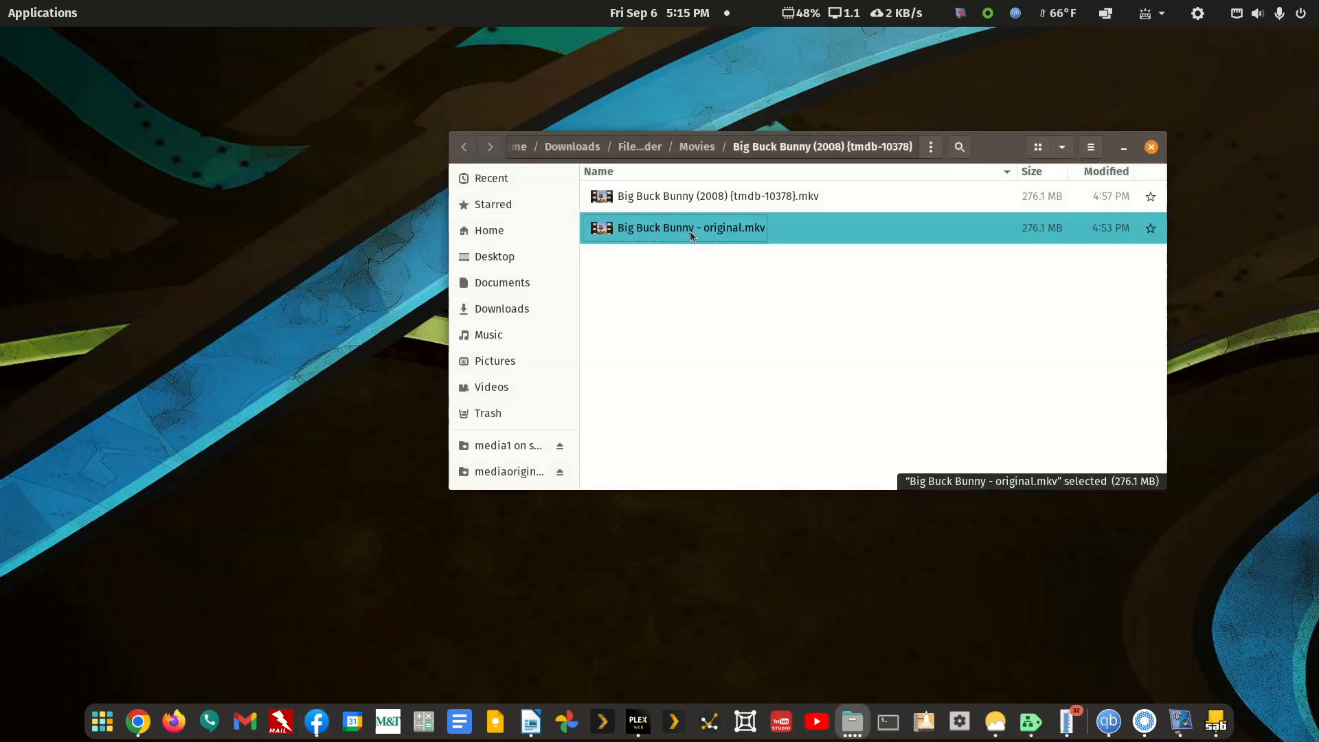
double_click(690, 231)
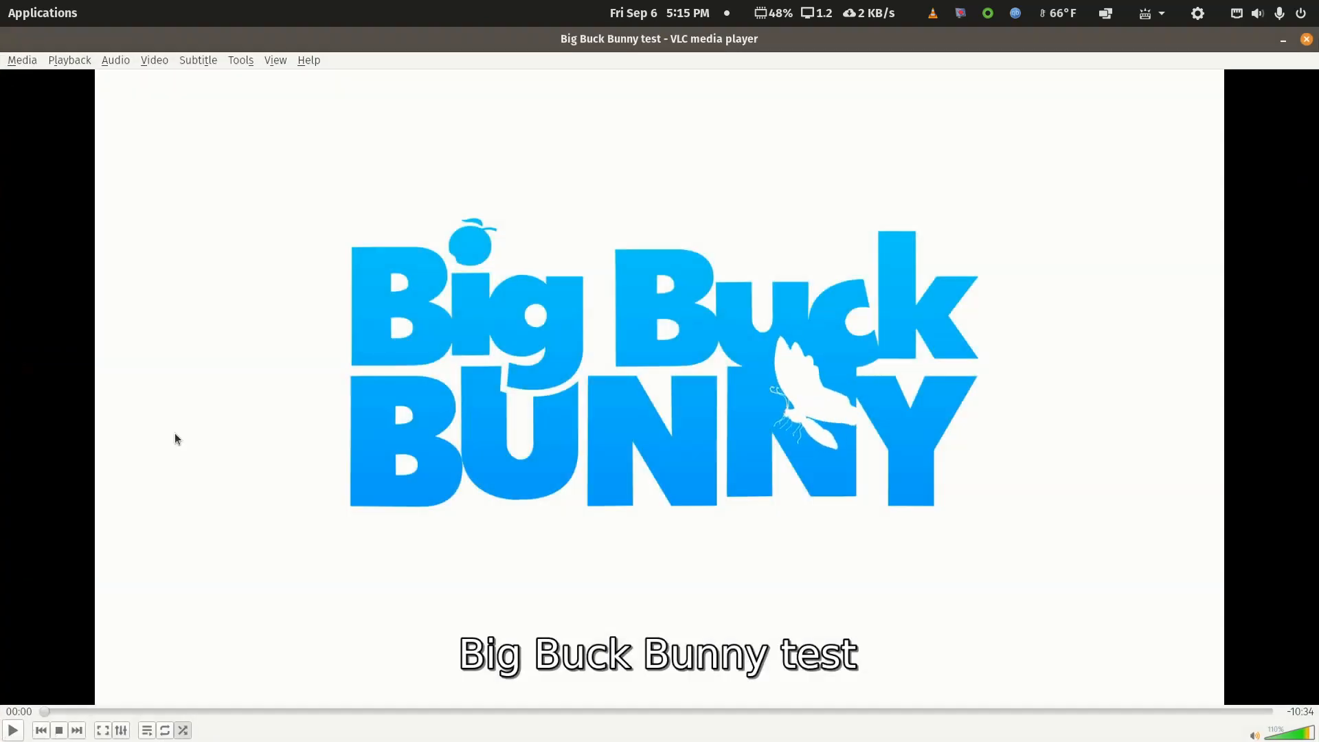
click(116, 59)
mouse_move(129, 86)
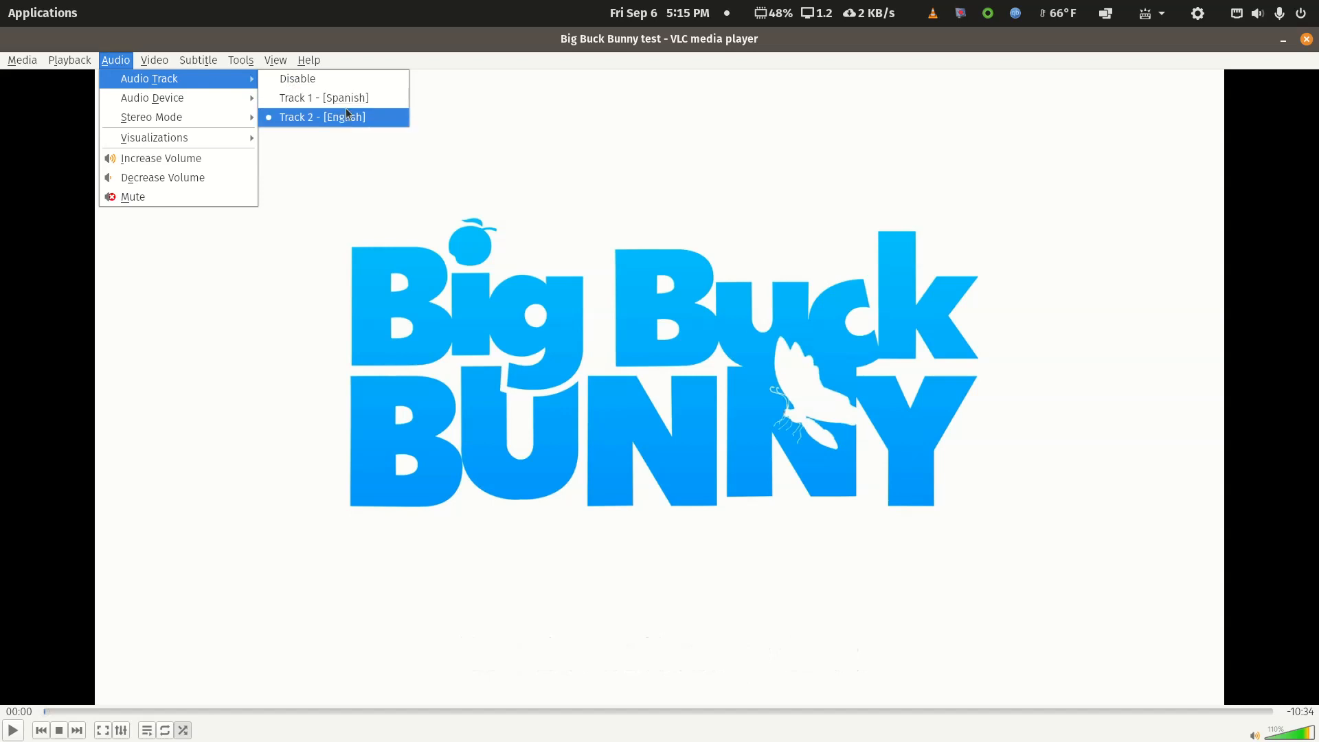
click(1309, 43)
click(1308, 41)
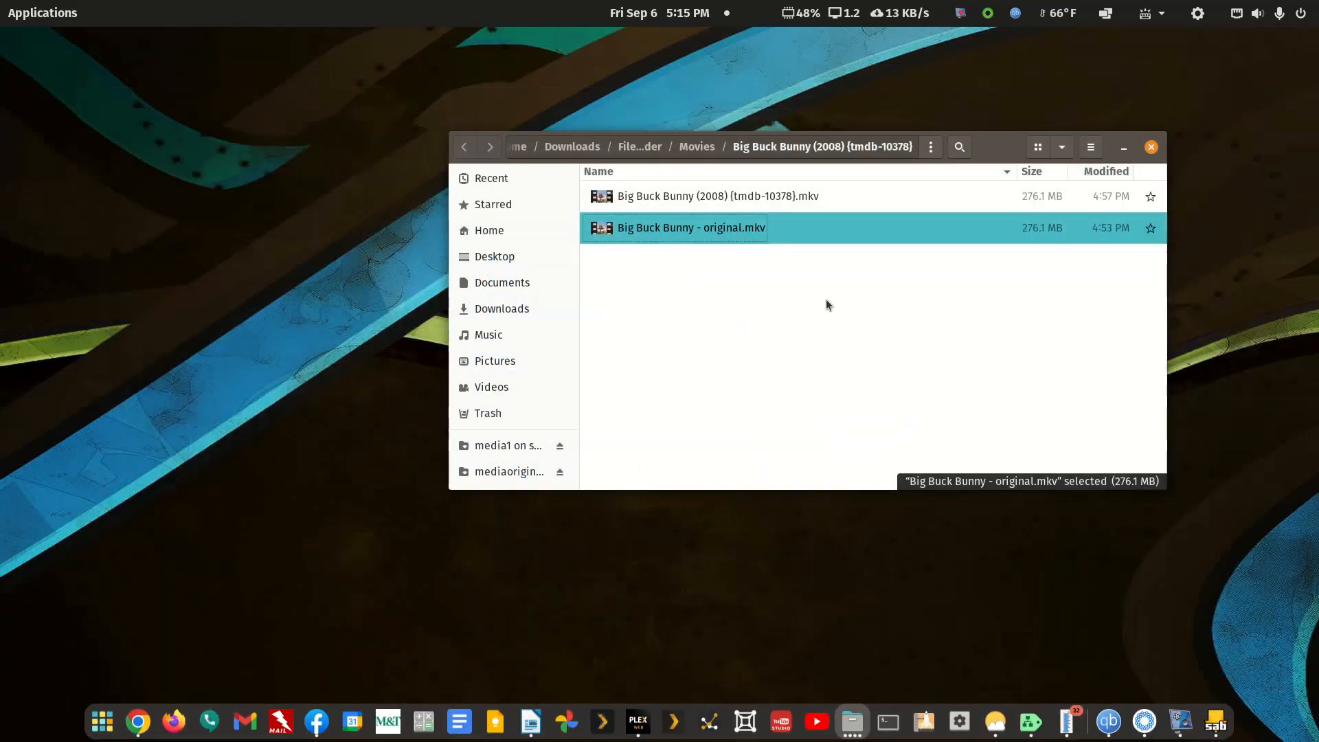
Open Big Buck Bunny - original.mkv in MKVToolNix GUI
click(672, 237)
right_click(690, 228)
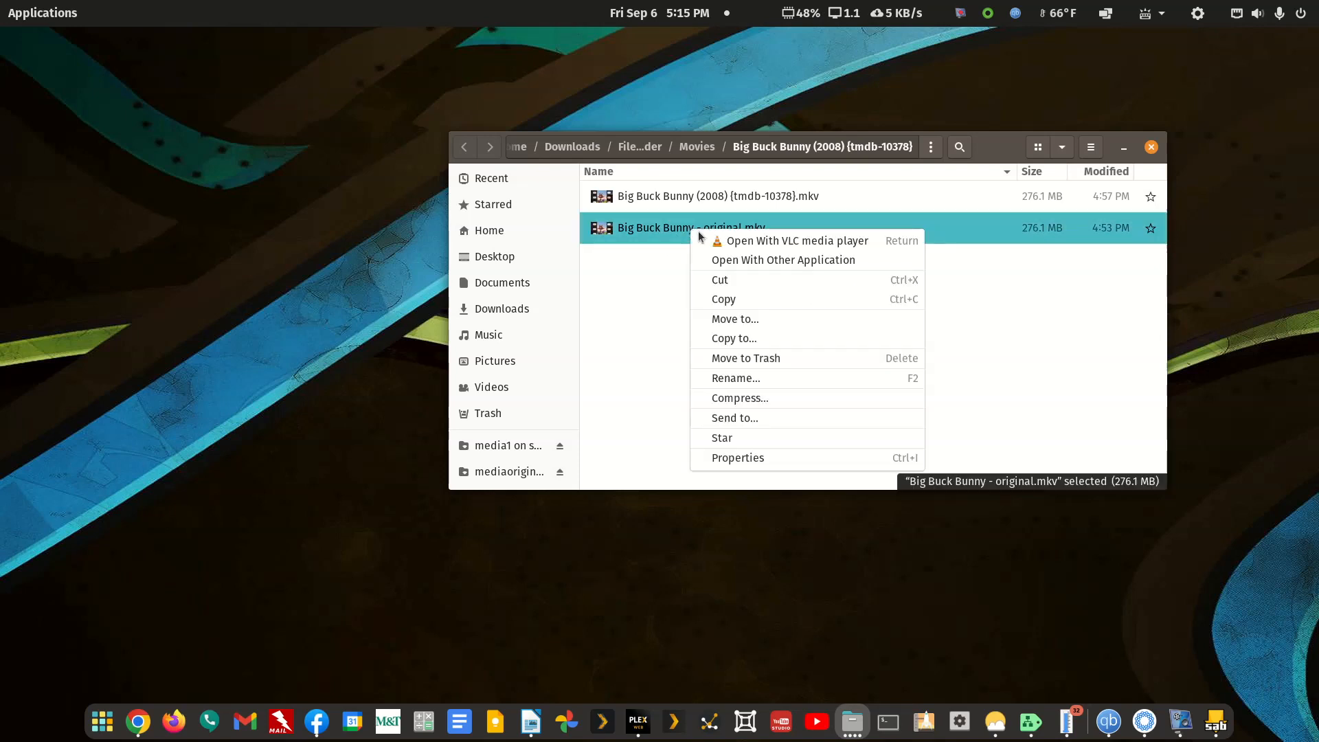
click(730, 263)
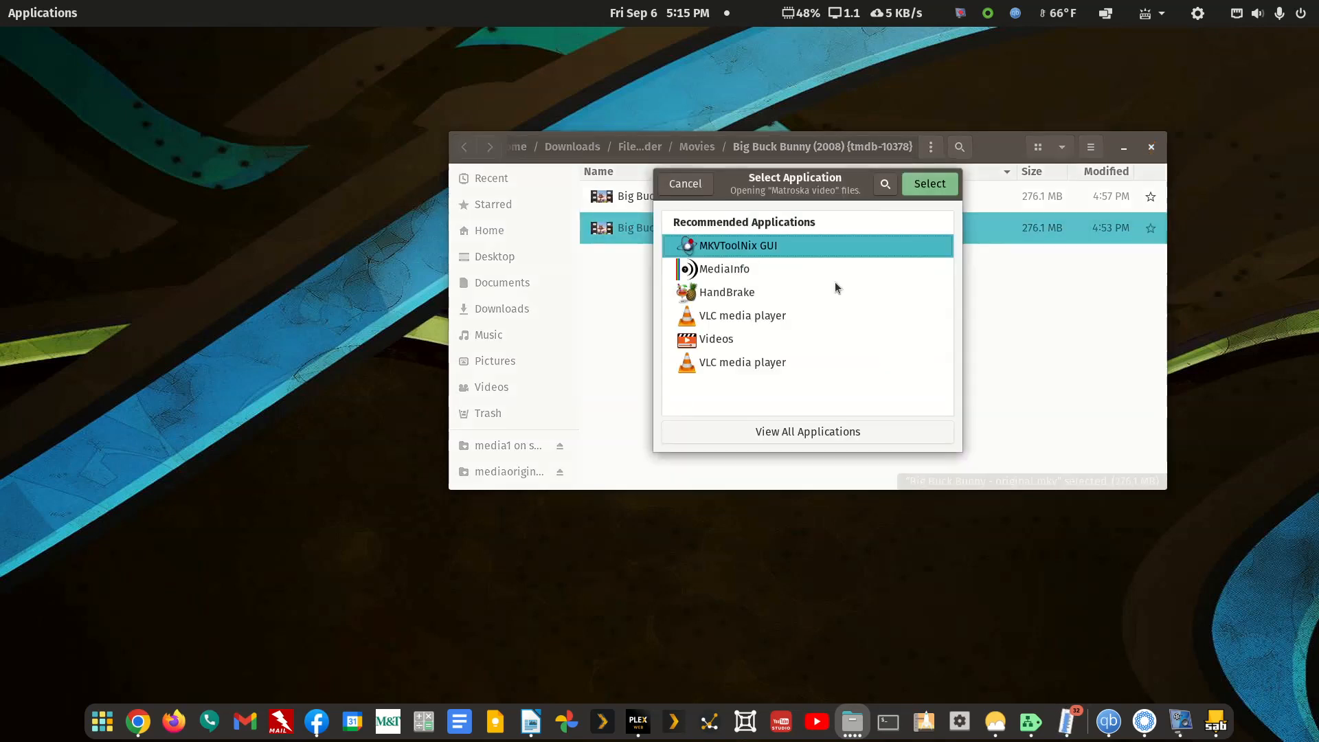
click(941, 187)
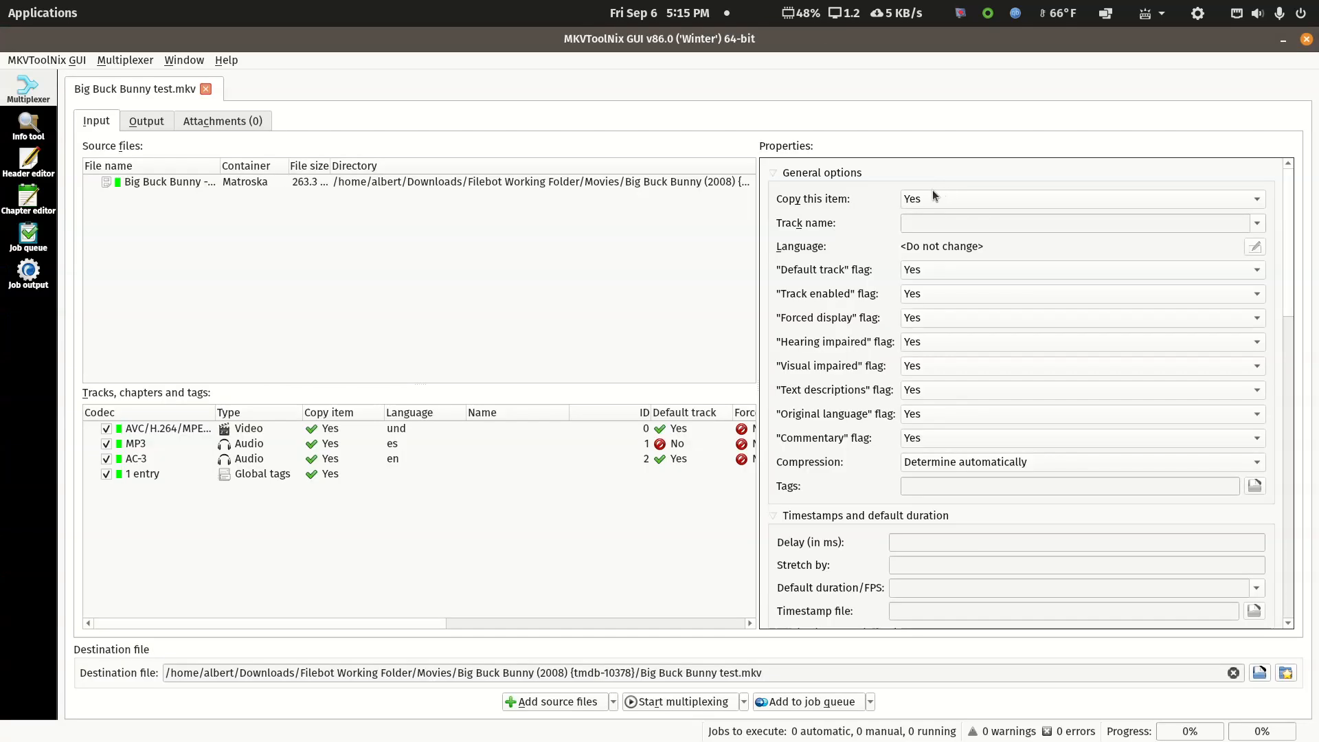
Set the language of the English AC-3 audio track to Undetermined (und)
click(394, 460)
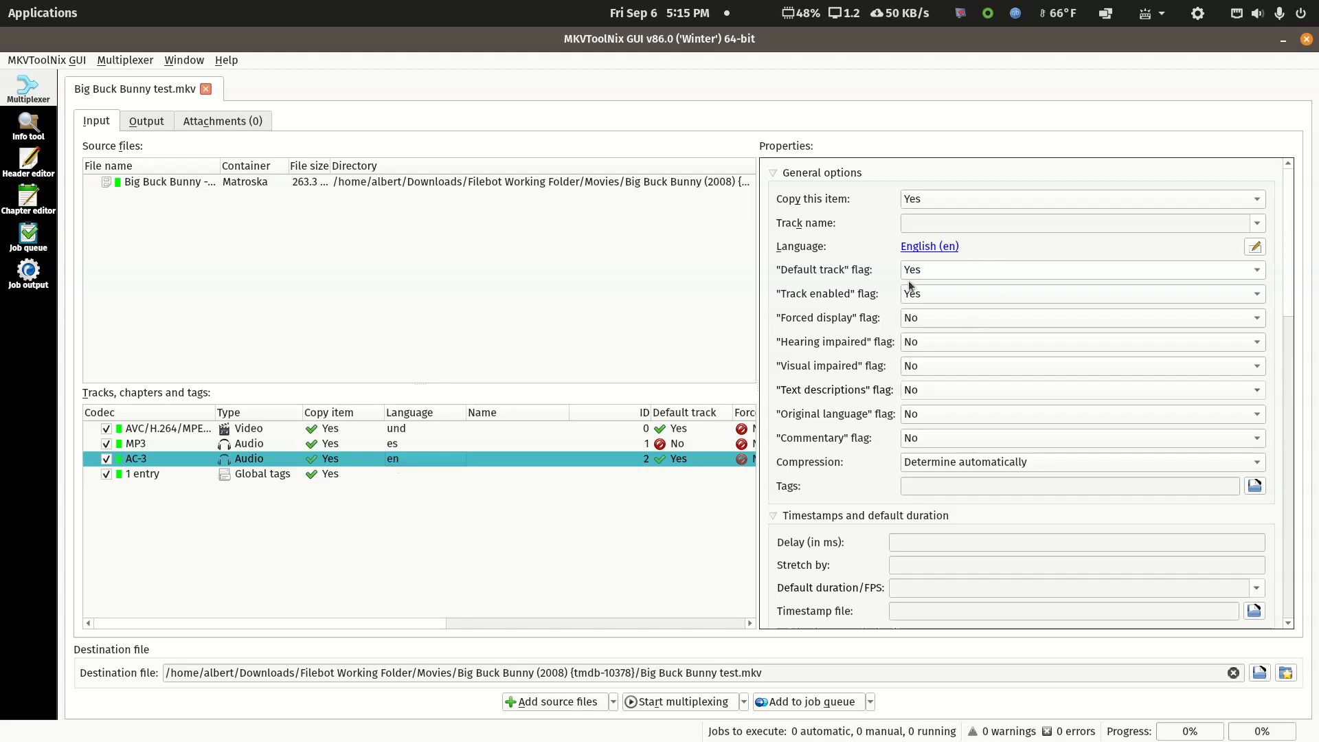
click(1255, 247)
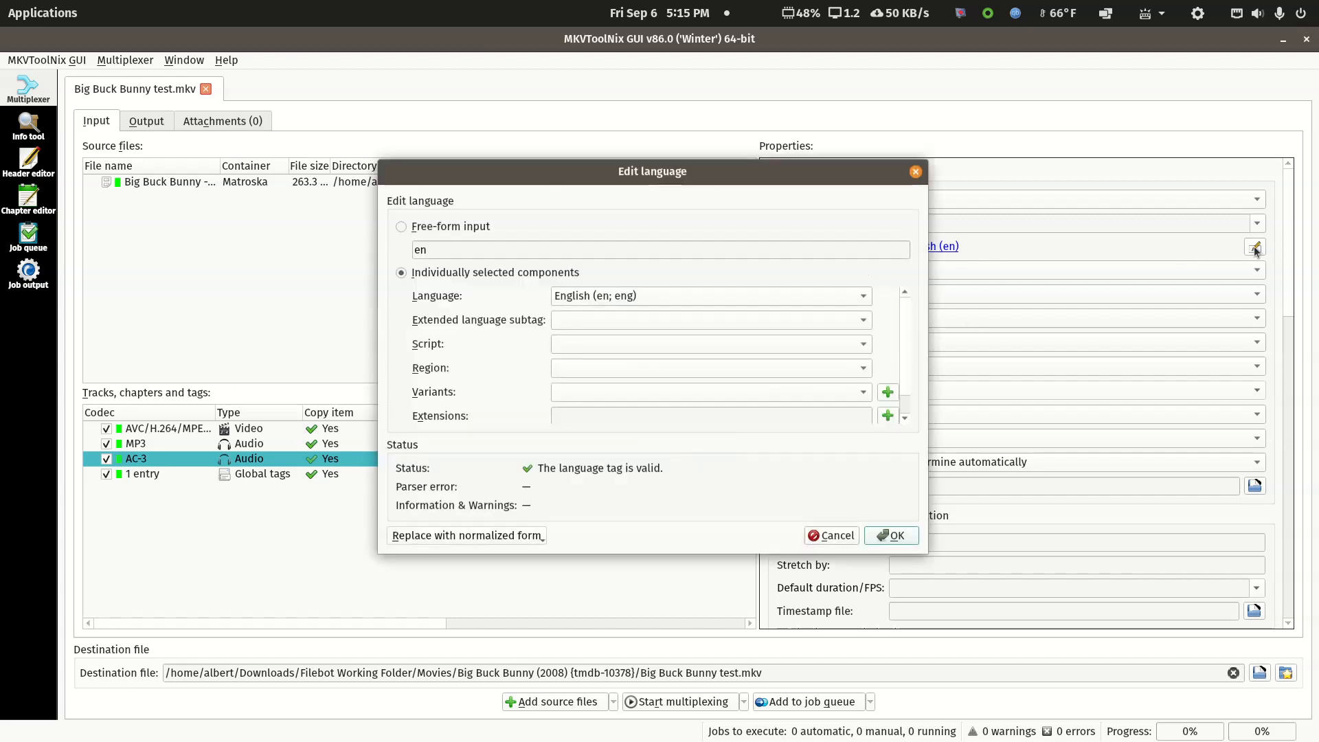
click(860, 297)
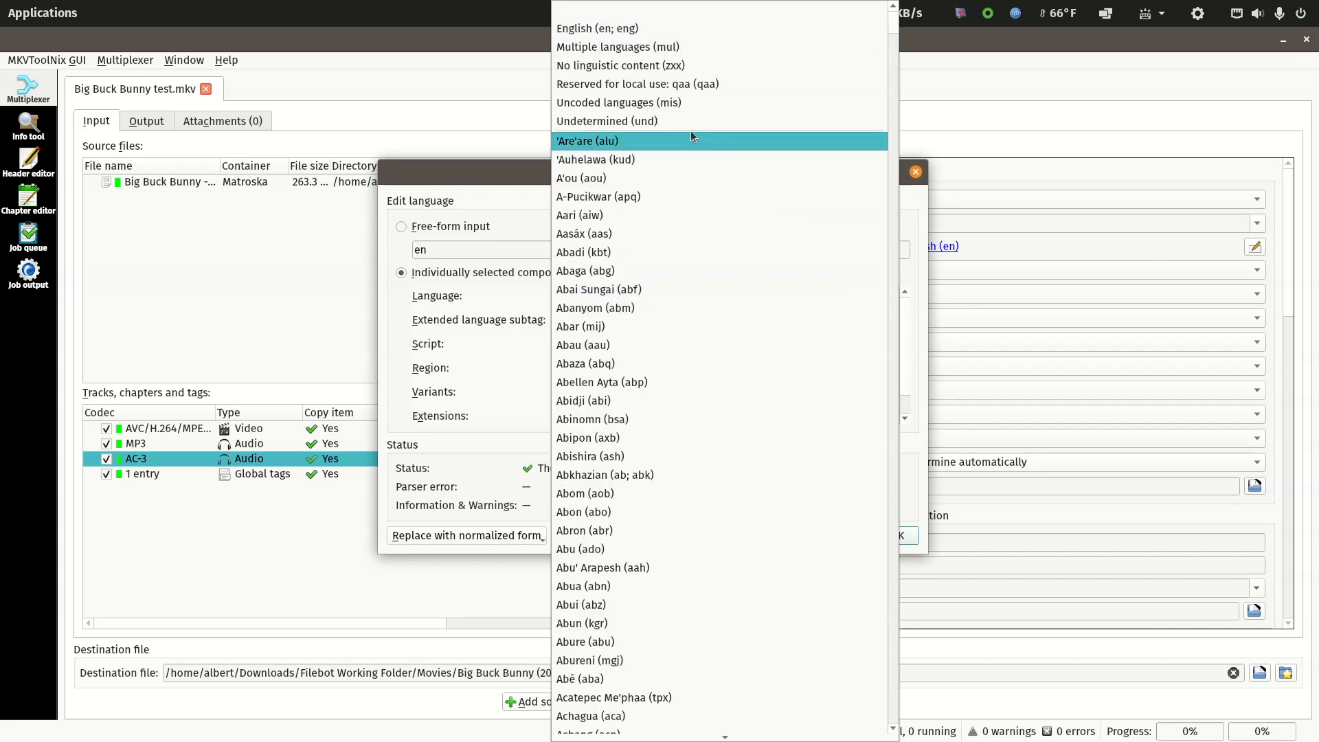
click(598, 123)
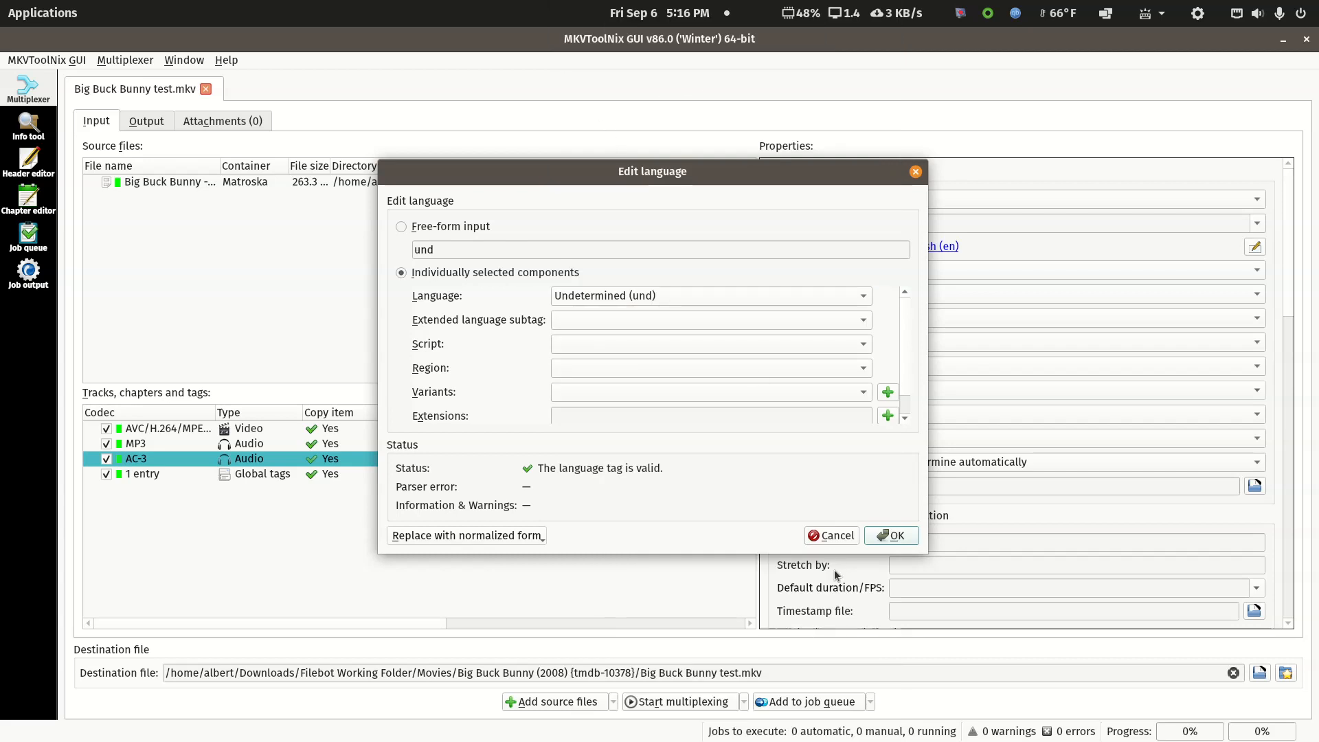
click(893, 536)
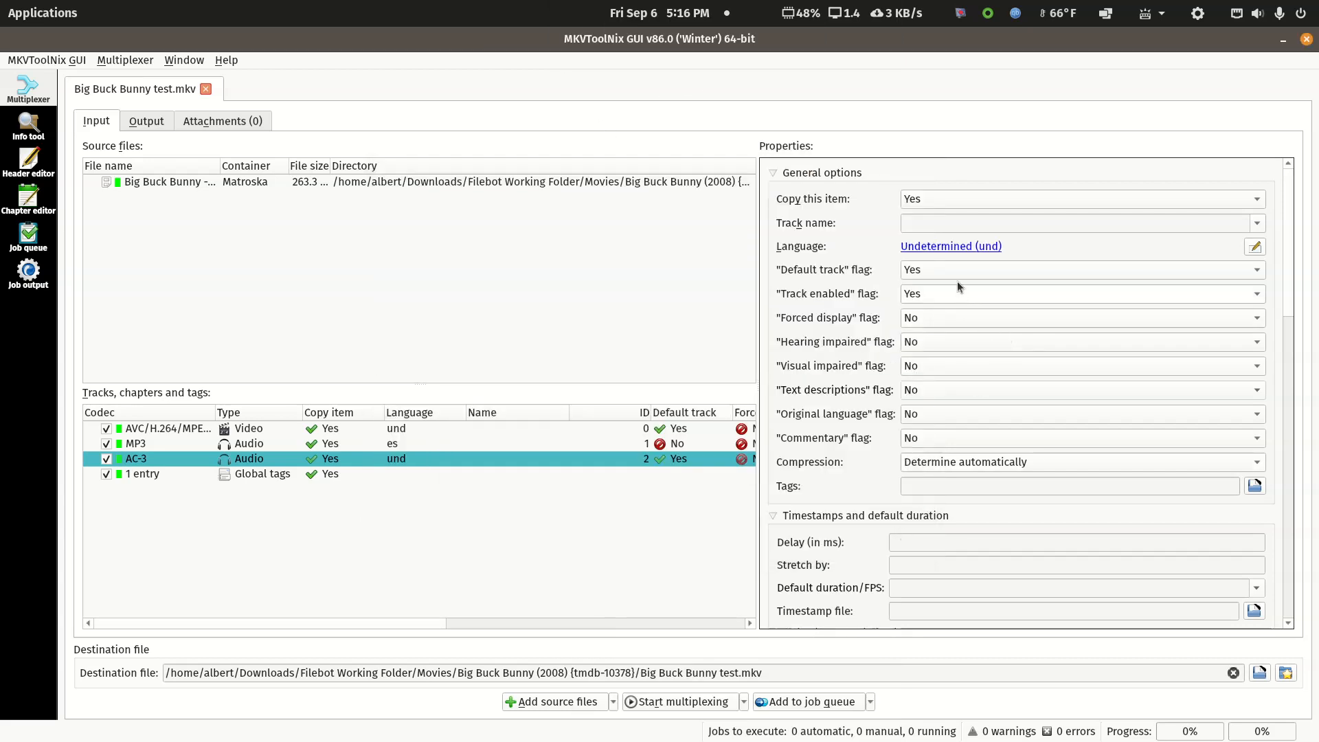
Name the AC-3 audio track "Commentary - English"
click(946, 222)
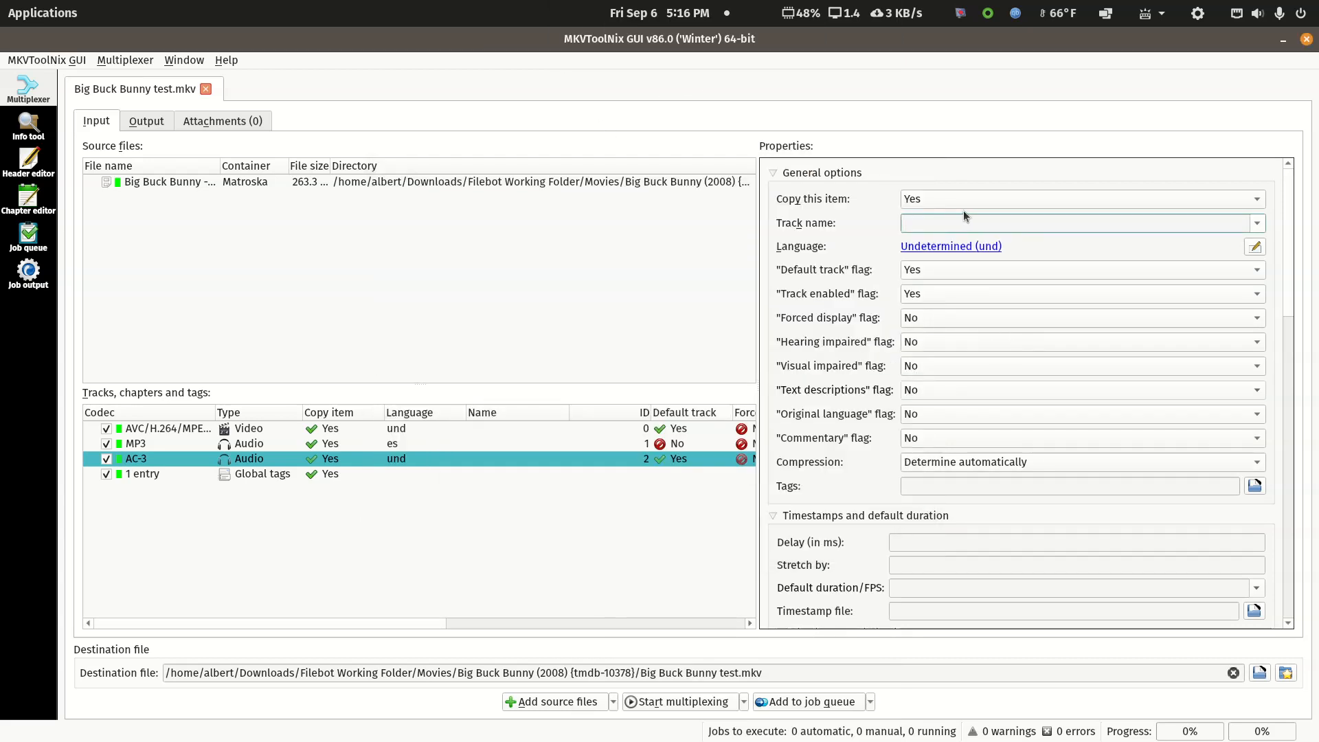
text(Commentar)
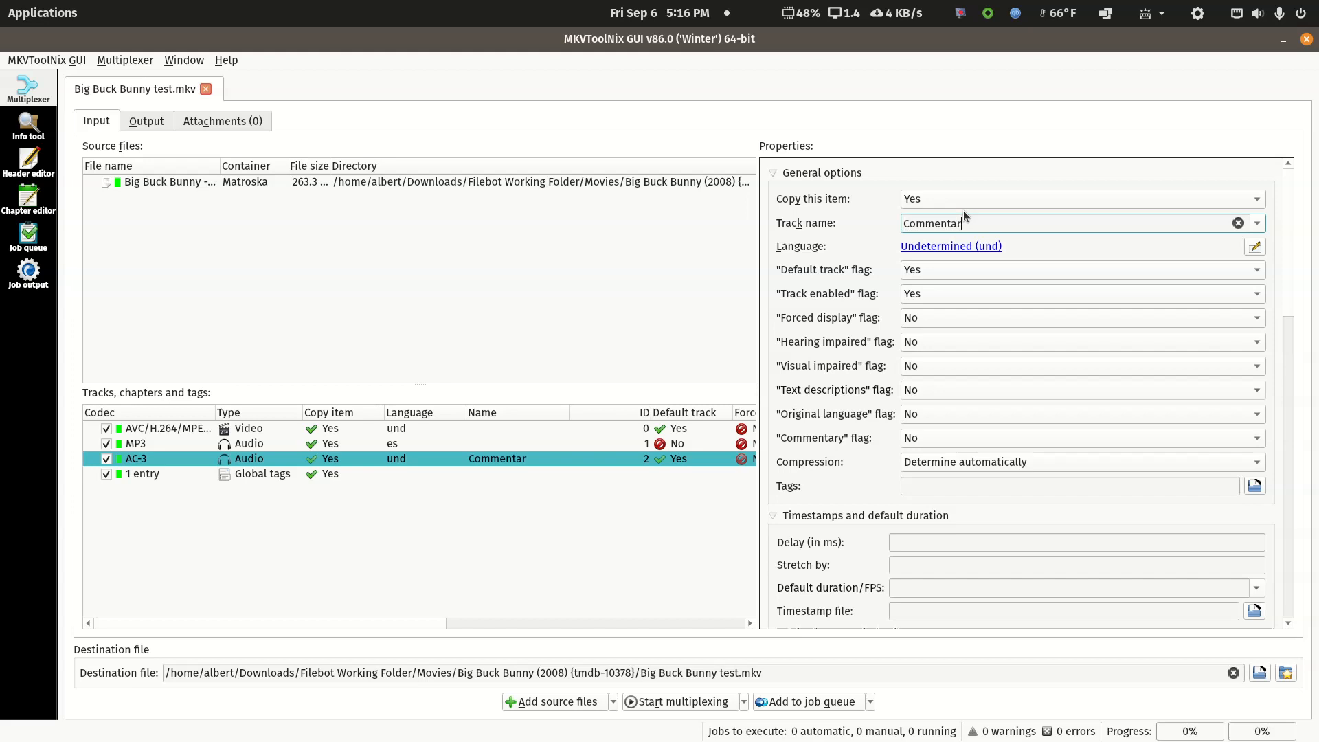
text(y Eng)
text(-)
Set the "Default track" flag to Yes for the Spanish MP3 track and to No for the AC-3 commentary track
click(398, 444)
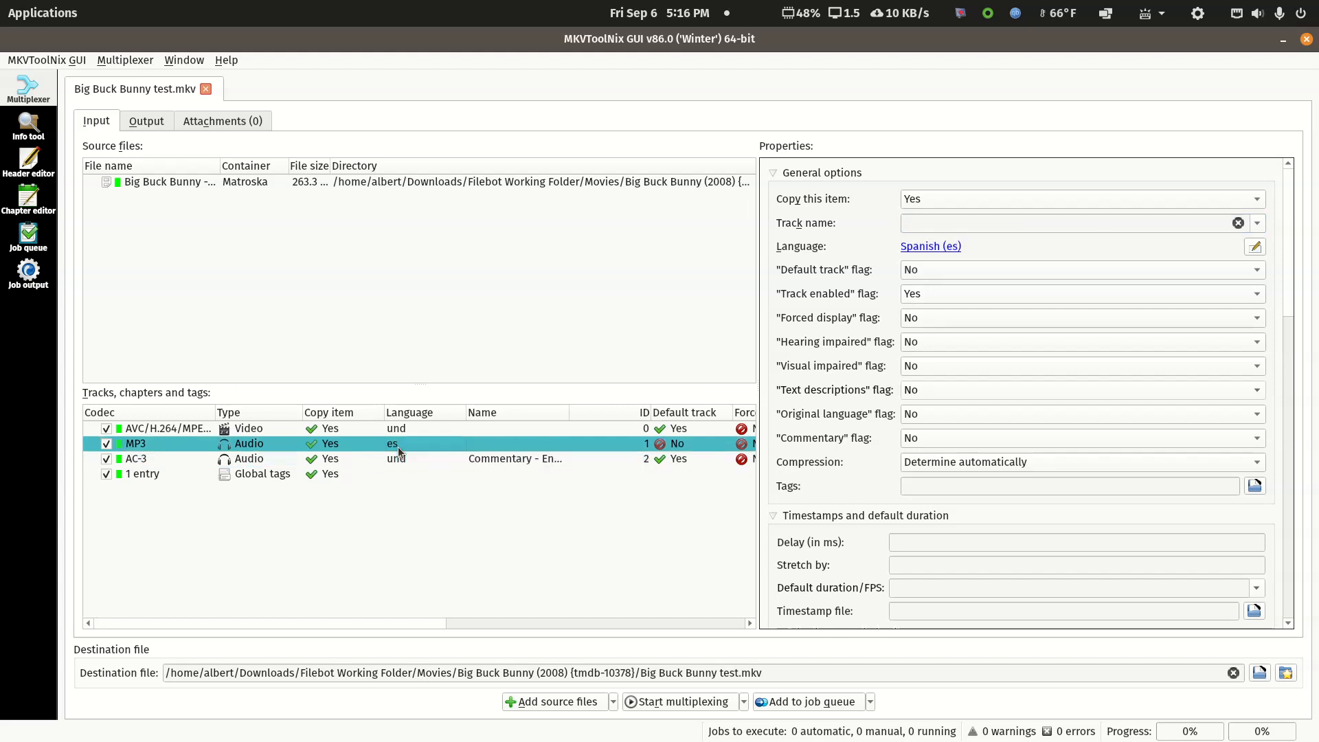
click(941, 270)
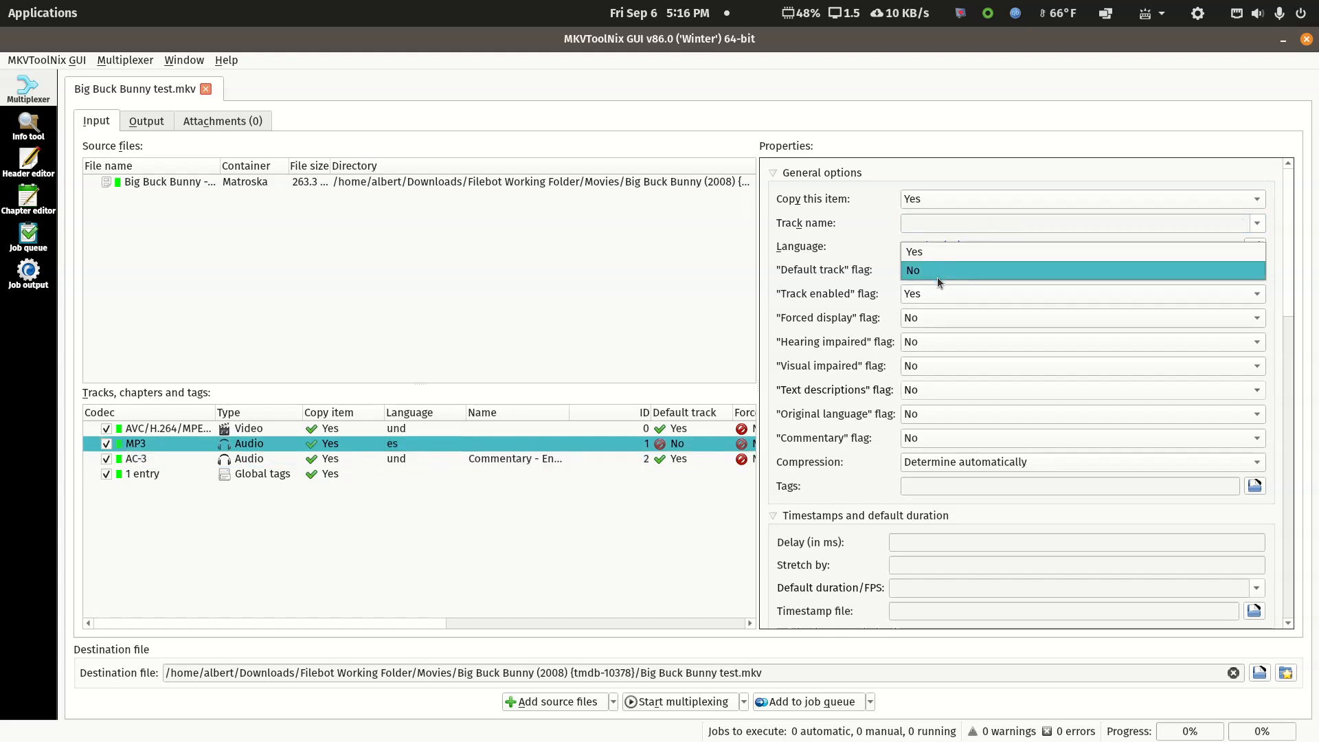
click(934, 254)
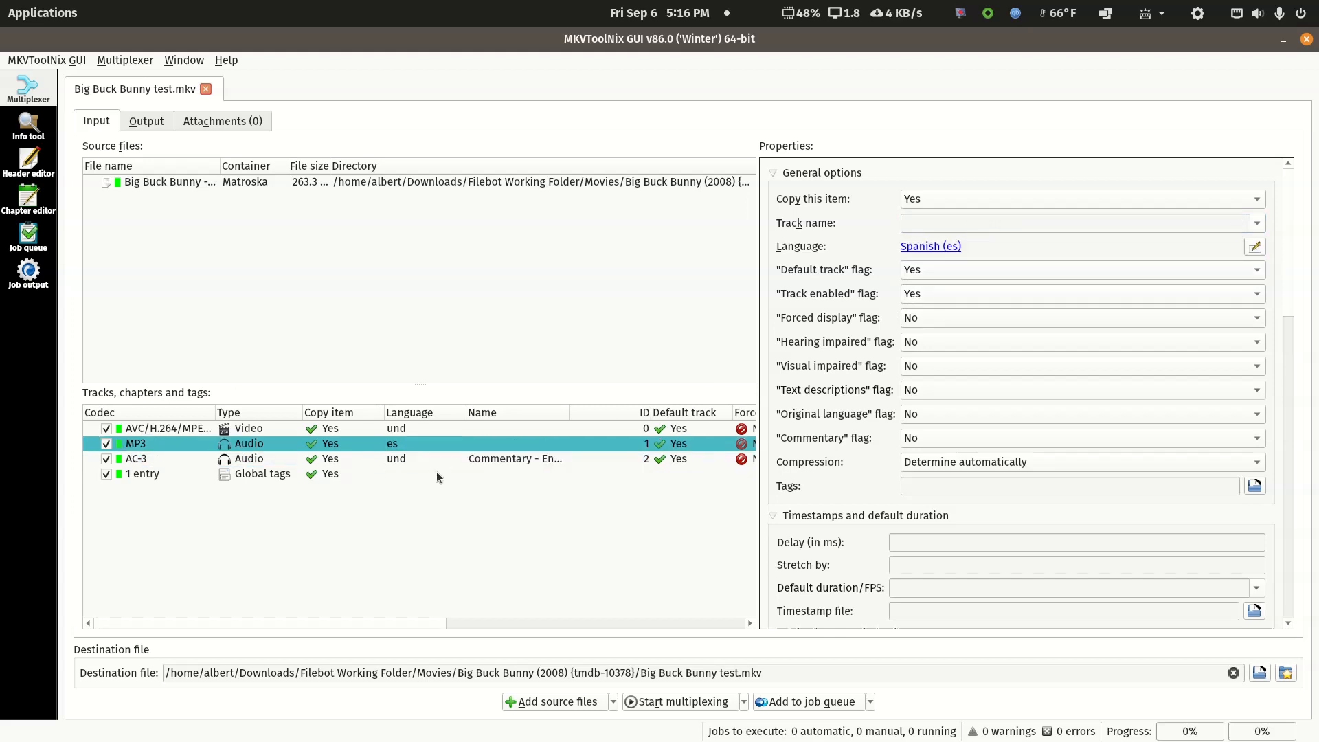
click(466, 458)
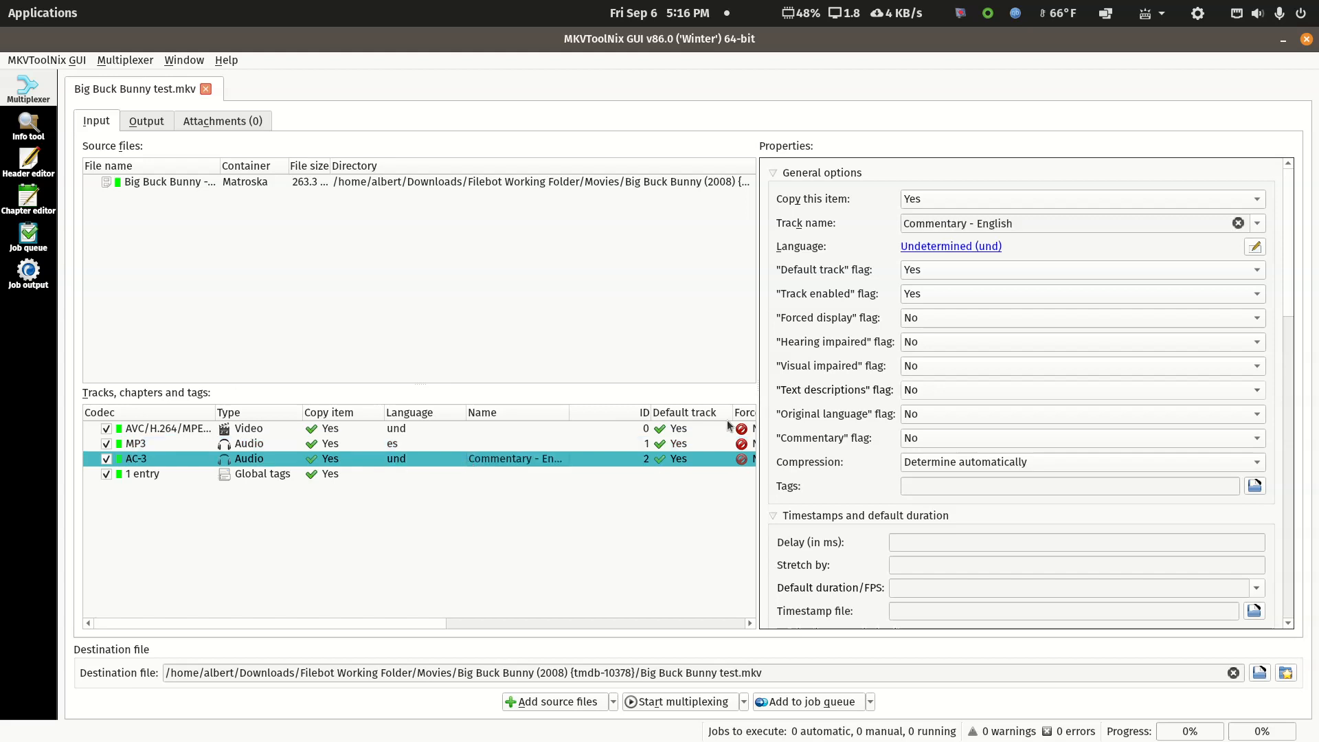
click(913, 272)
click(914, 291)
Set the output file title to "Big Buck Bunny fixed test" and multiplex the result to Big Buck Bunny fixed test.mkv
click(146, 121)
drag(276, 174, 246, 173)
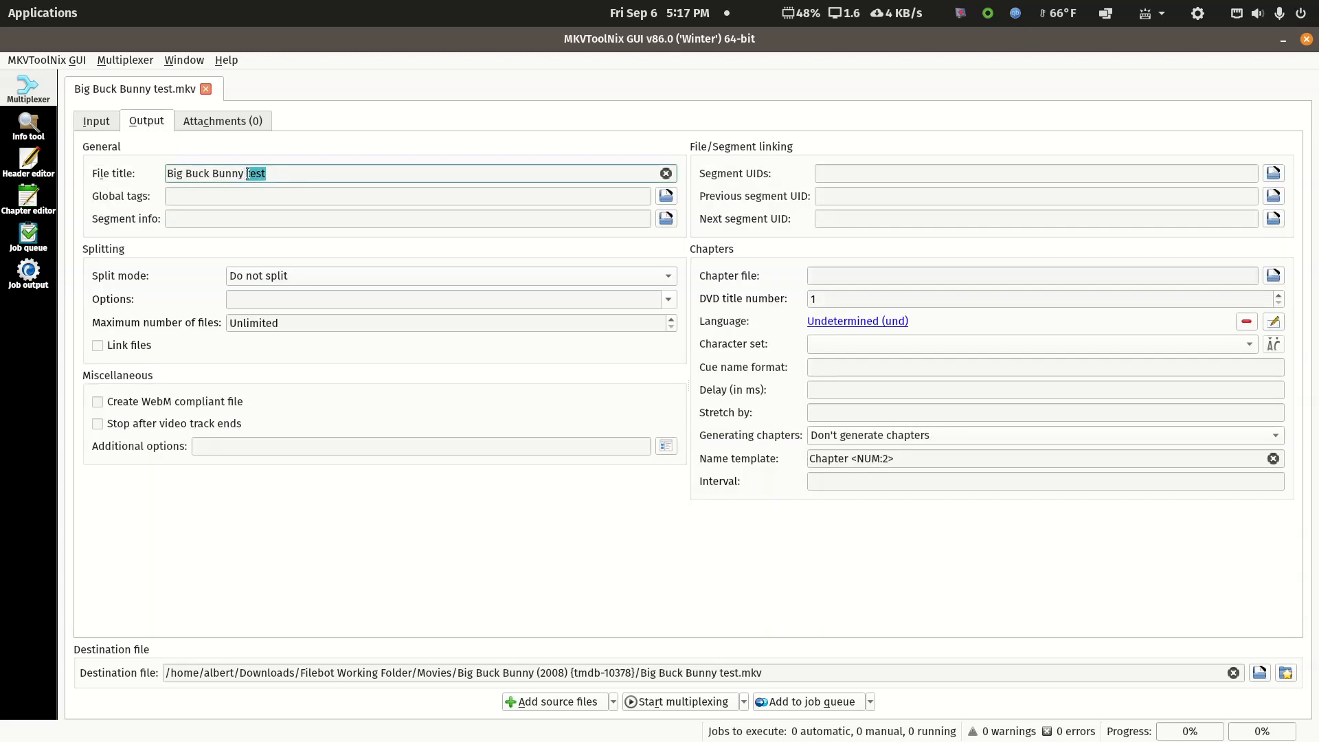
text(fixed test)
click(105, 121)
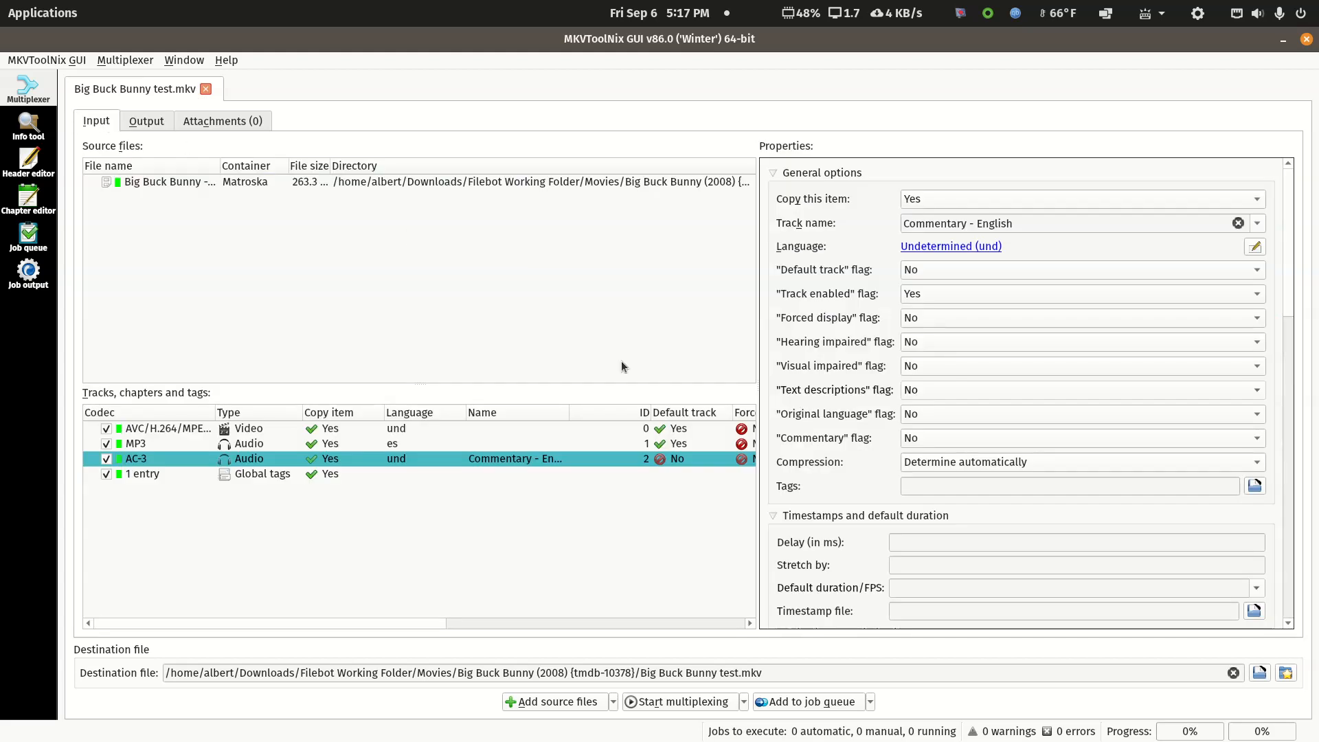
click(683, 702)
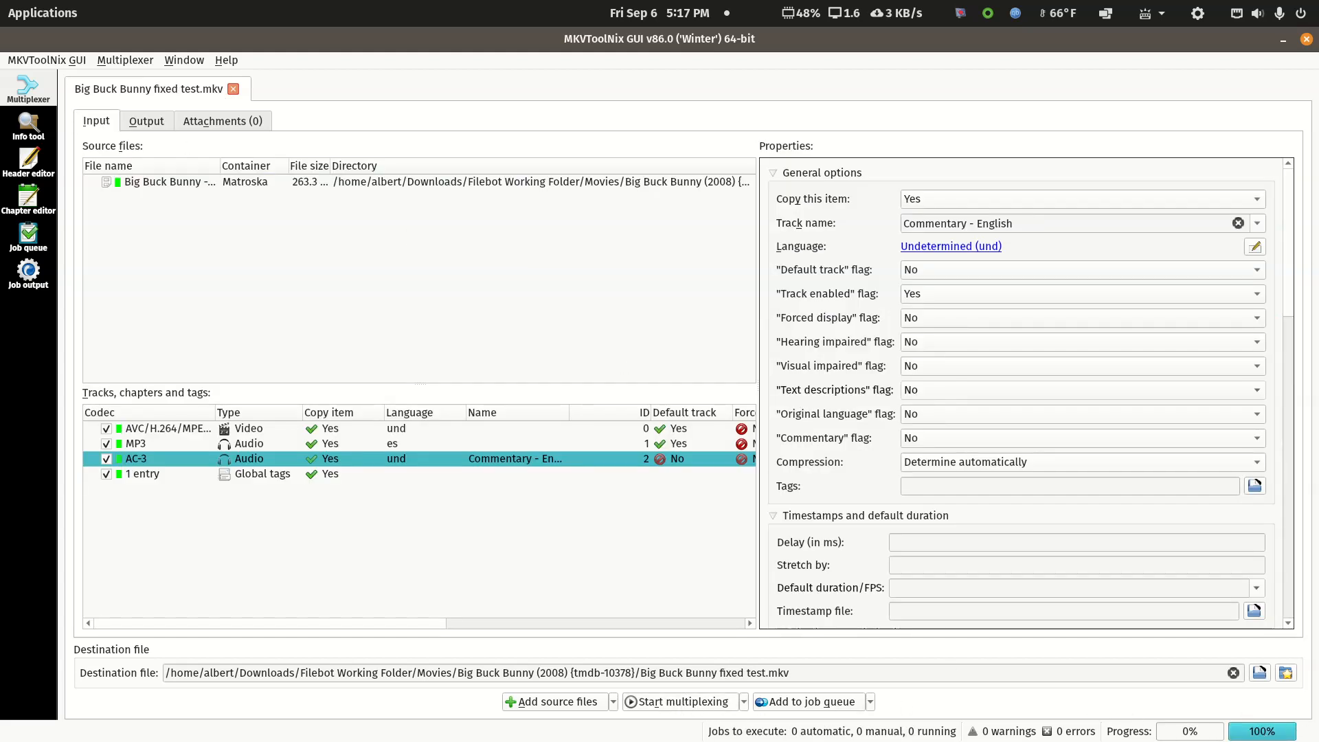
click(1307, 38)
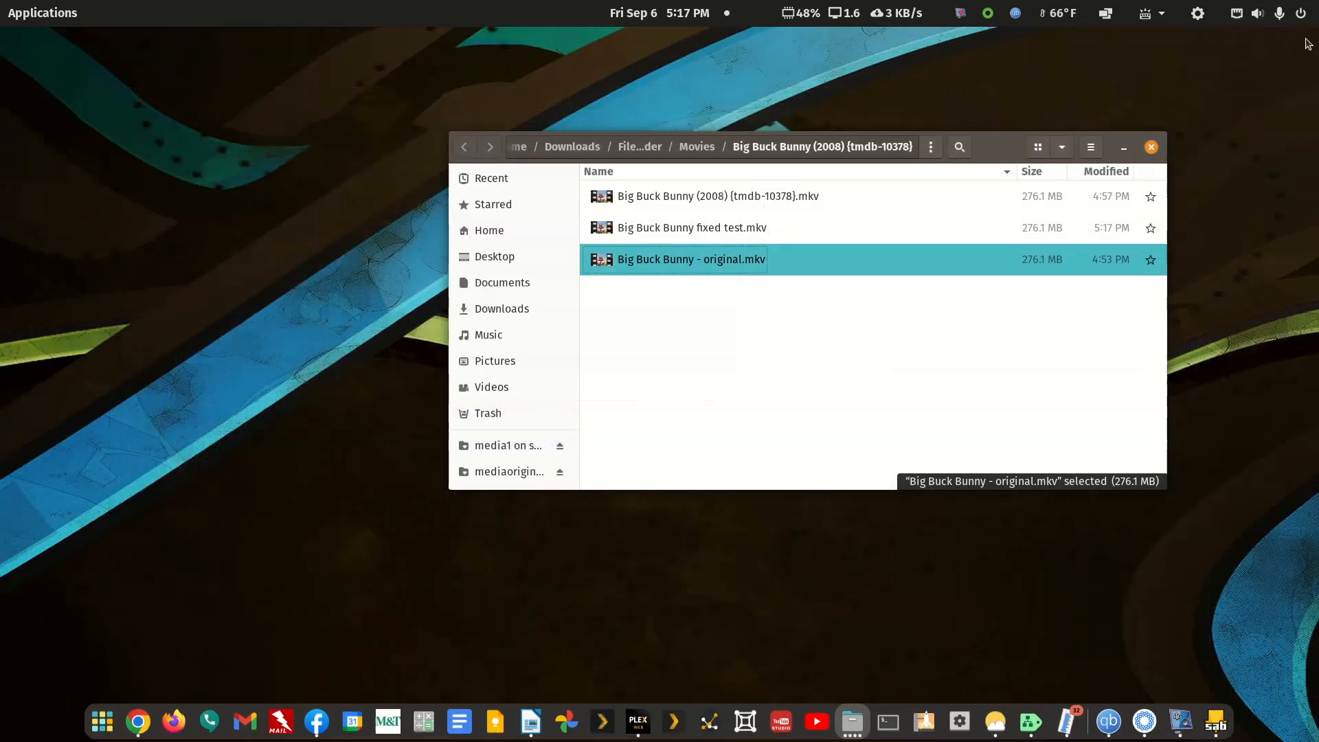
Open Big Buck Bunny fixed test.mkv in VLC media player and check its audio track names and default selection
click(729, 341)
double_click(701, 228)
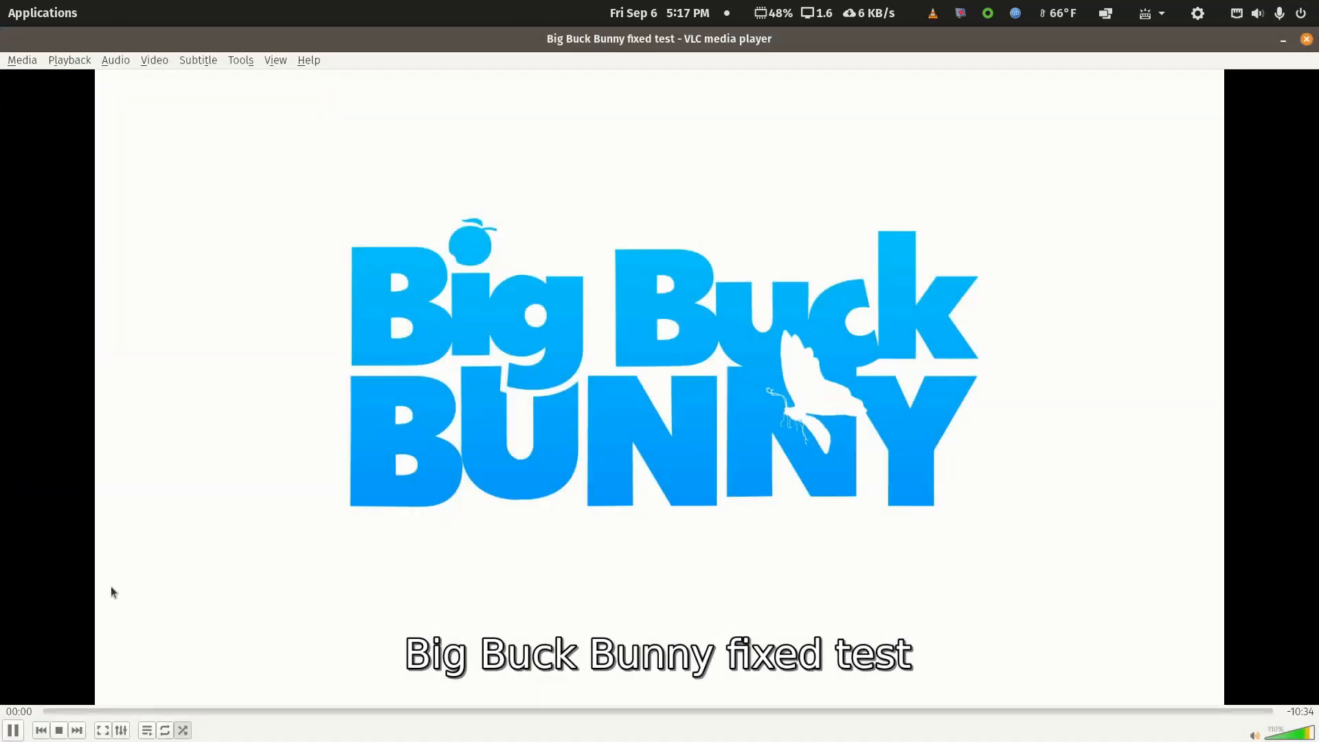
click(13, 731)
click(121, 61)
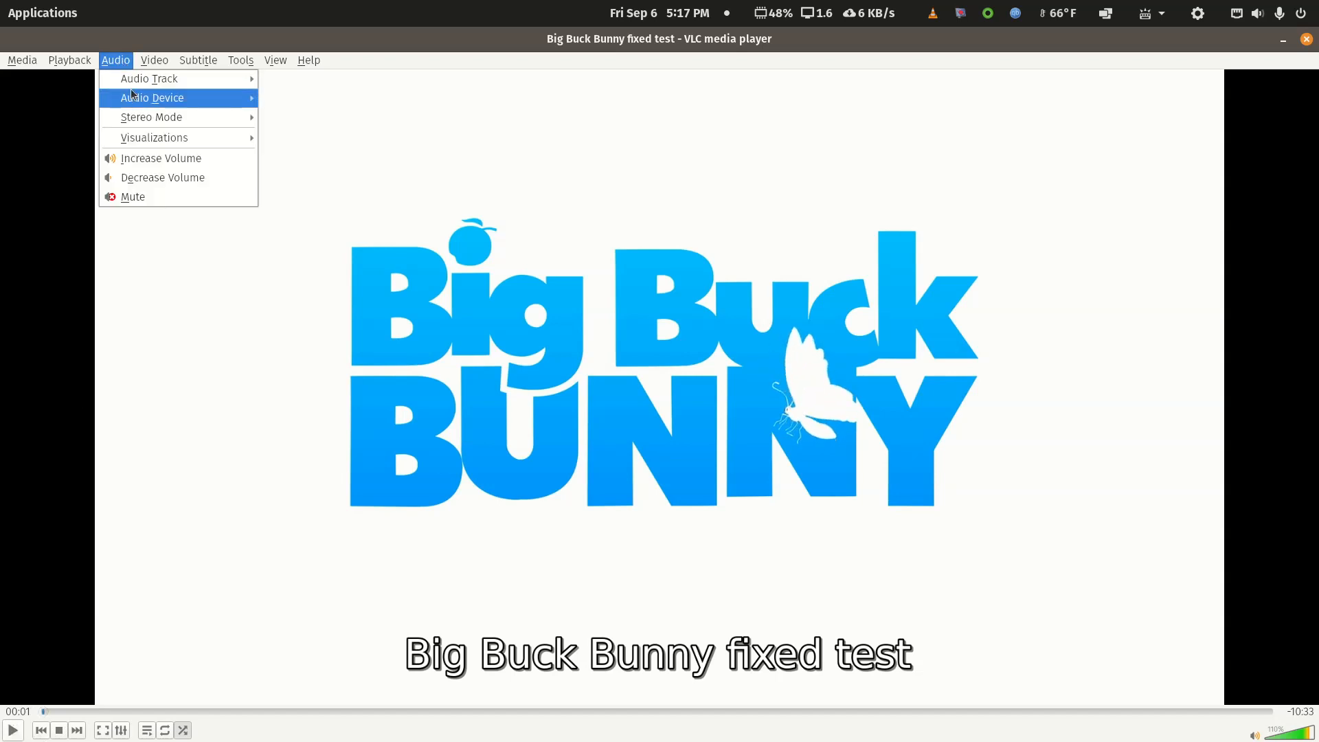
mouse_move(139, 81)
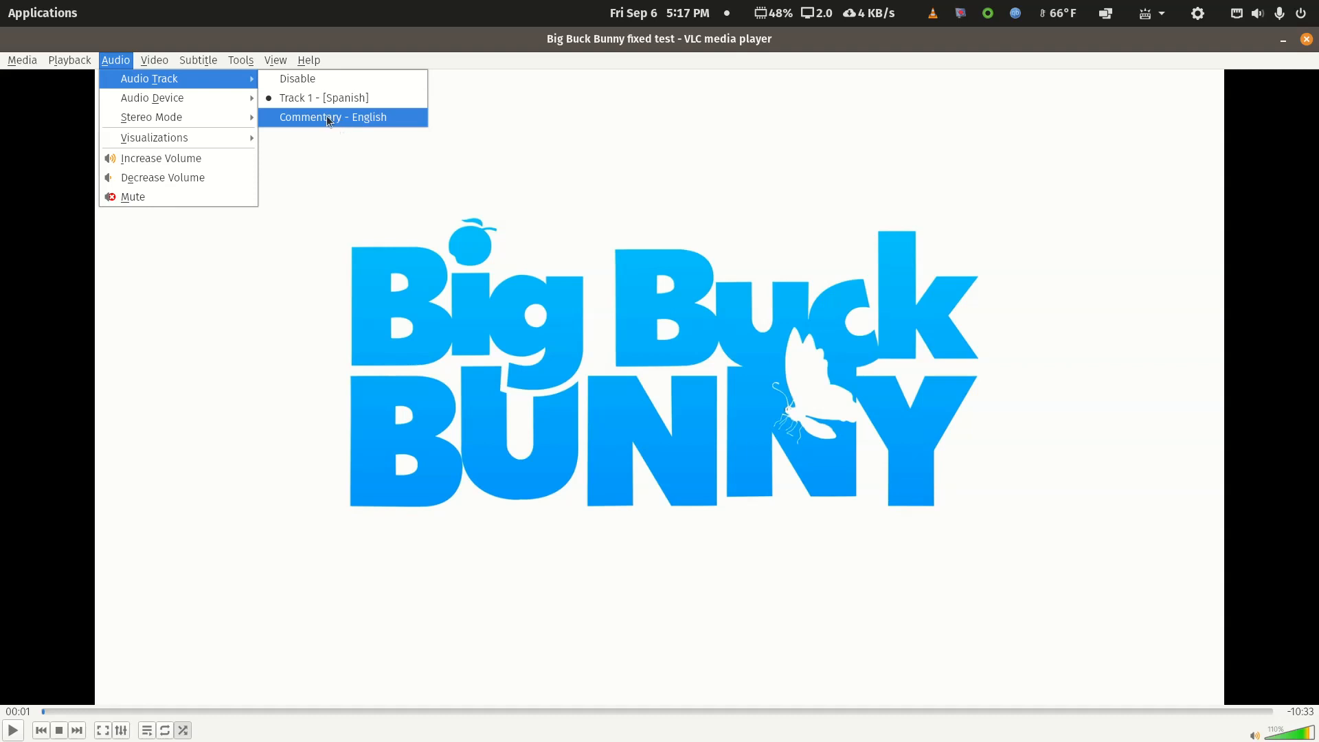
click(1308, 42)
click(1308, 42)
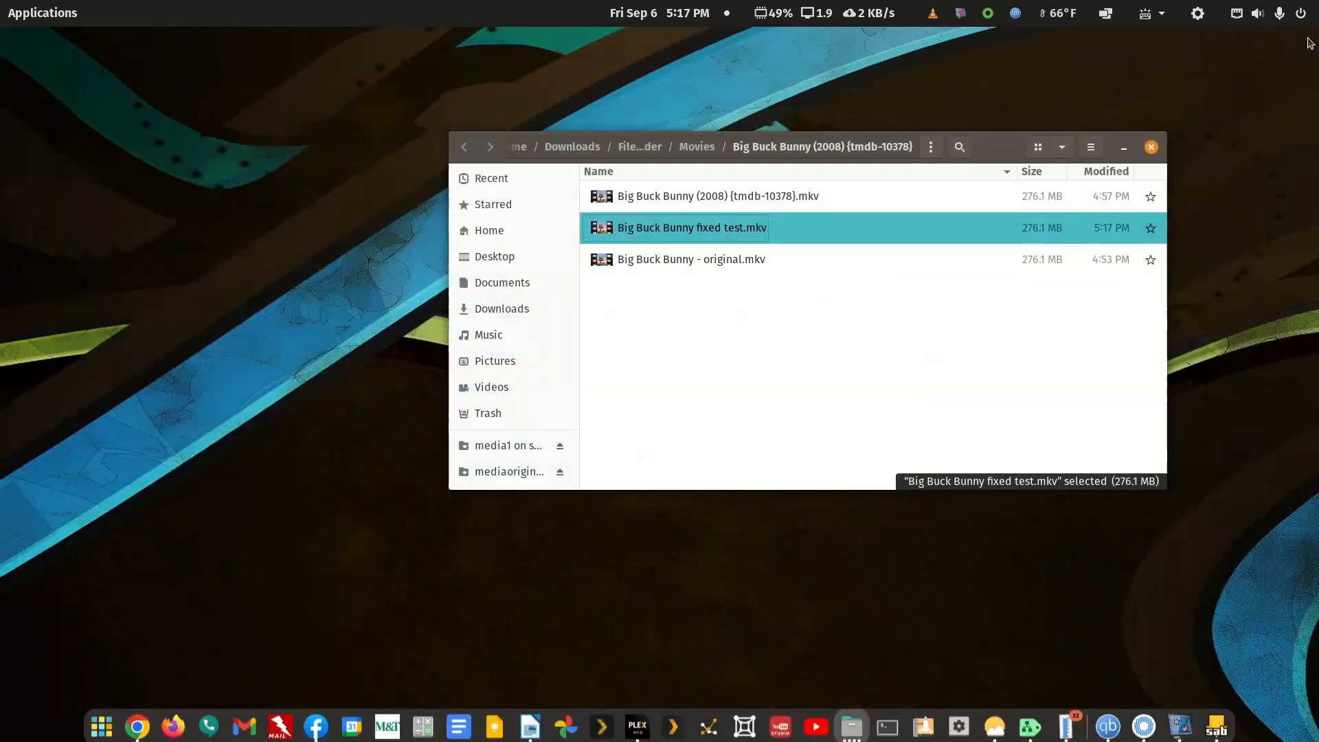
click(720, 336)
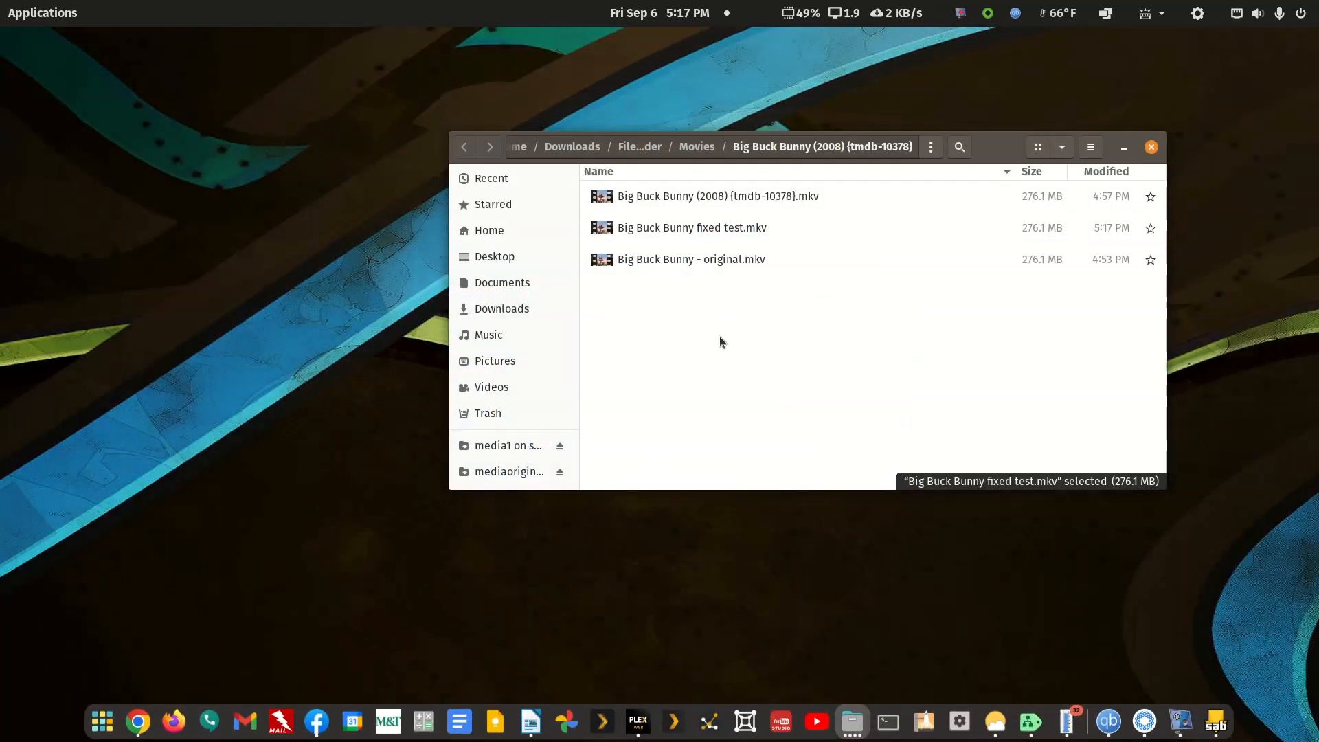
Open Big Buck Bunny (2008) {tmdb-10378}.mkv in MKVToolNix GUI
right_click(715, 261)
click(653, 316)
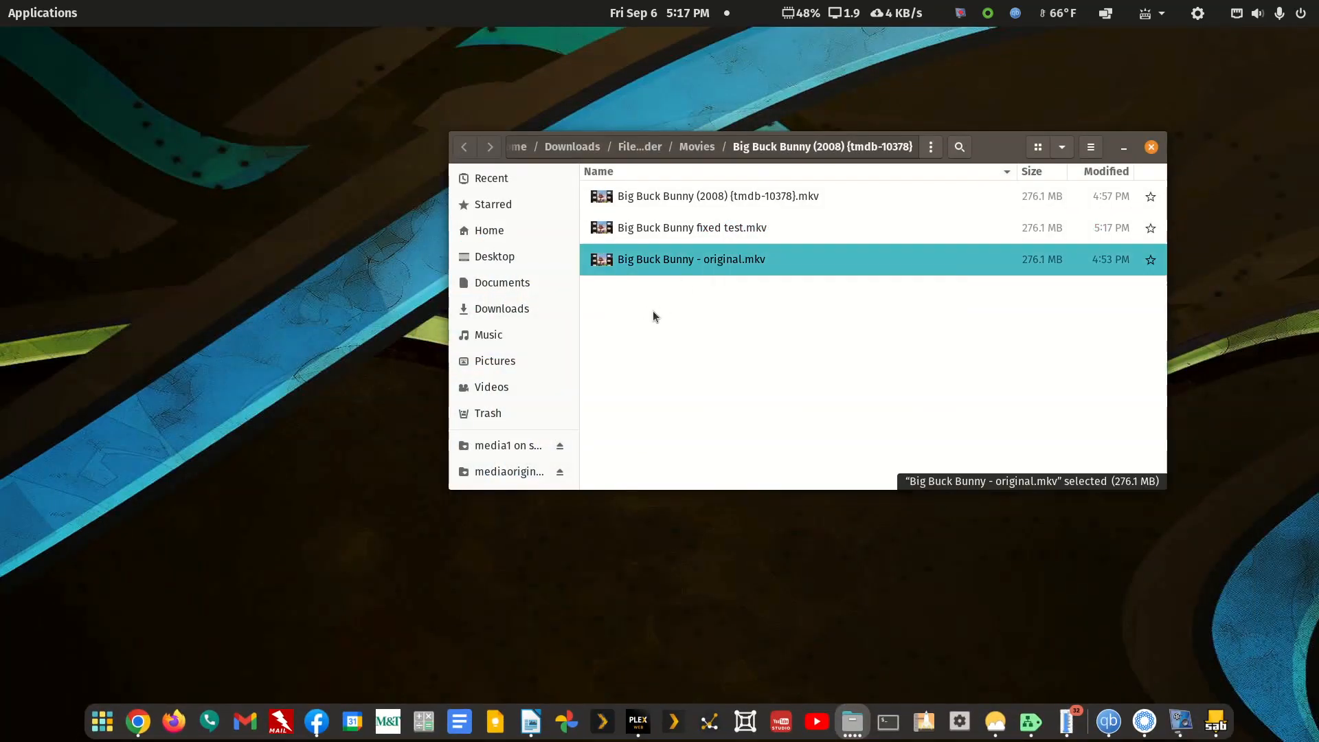
right_click(726, 199)
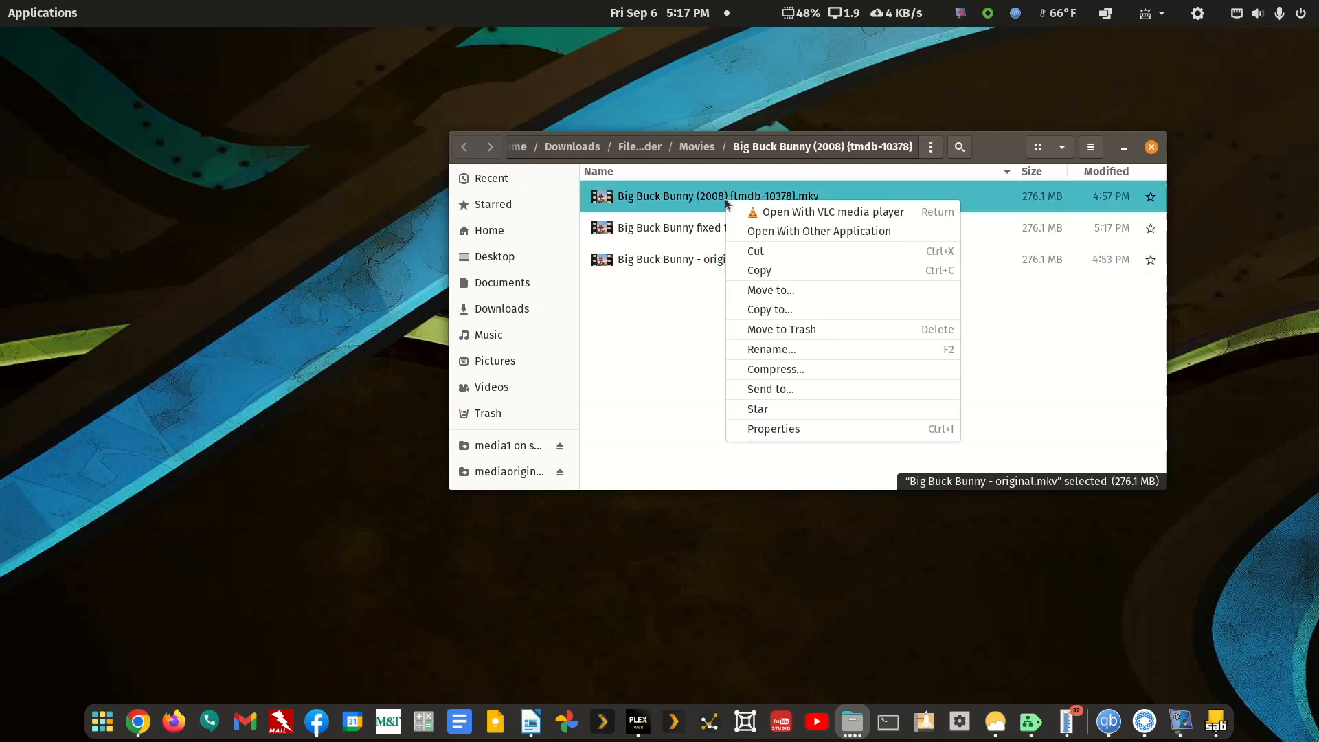
click(757, 235)
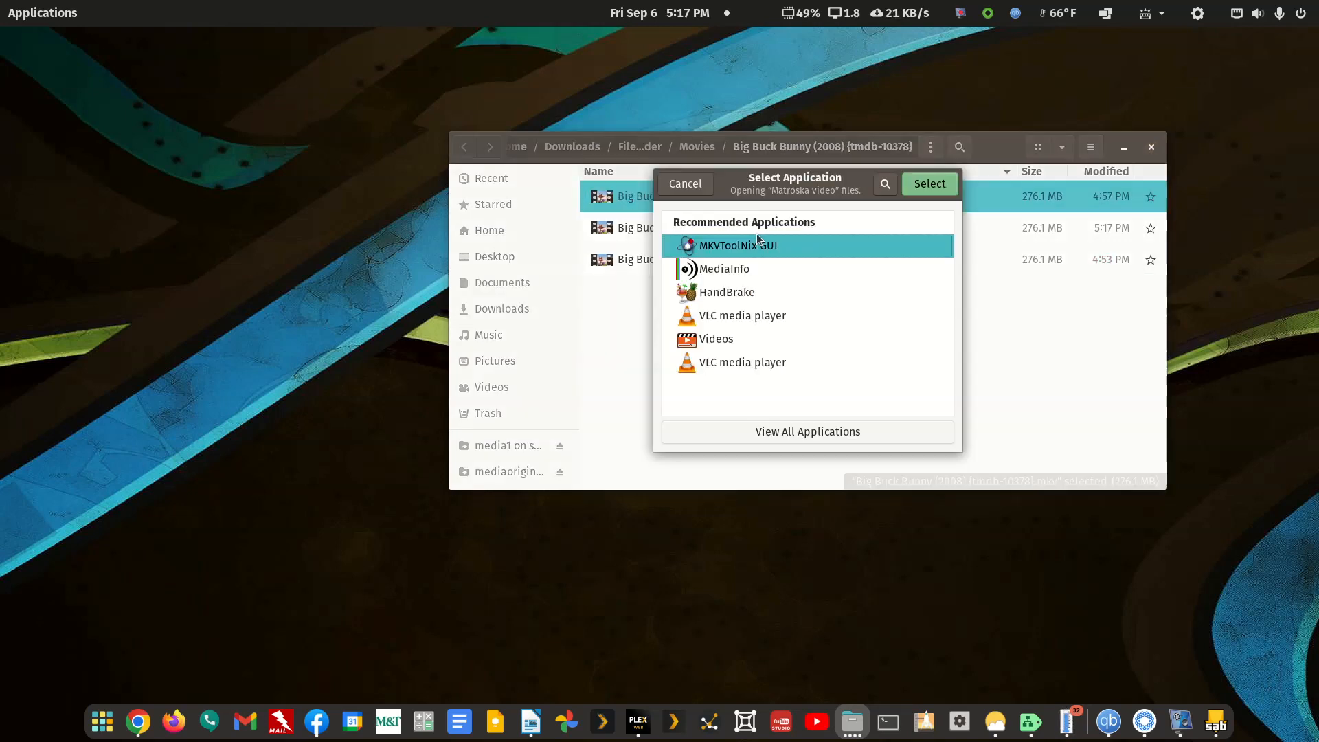
click(934, 187)
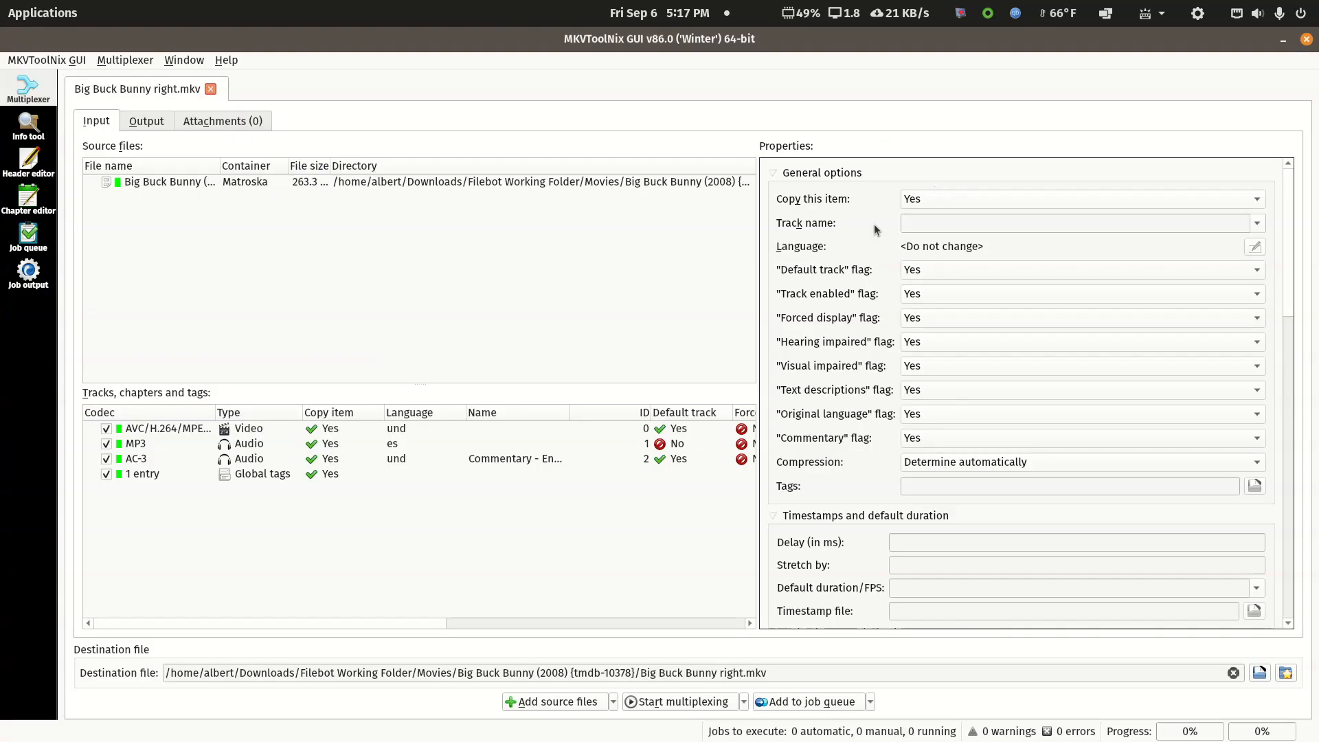
Examine the properties of the MP3 and AC-3 audio tracks and close the multiplex settings without saving
click(389, 447)
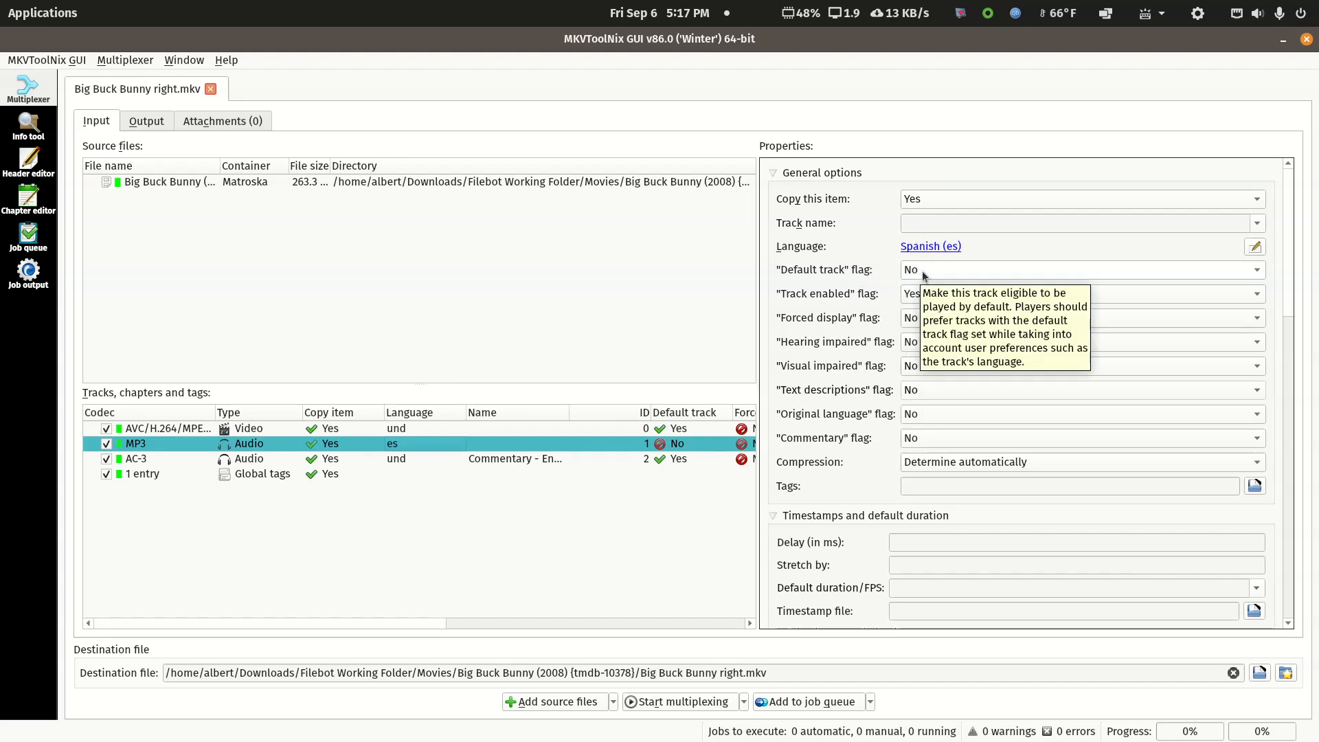
click(407, 457)
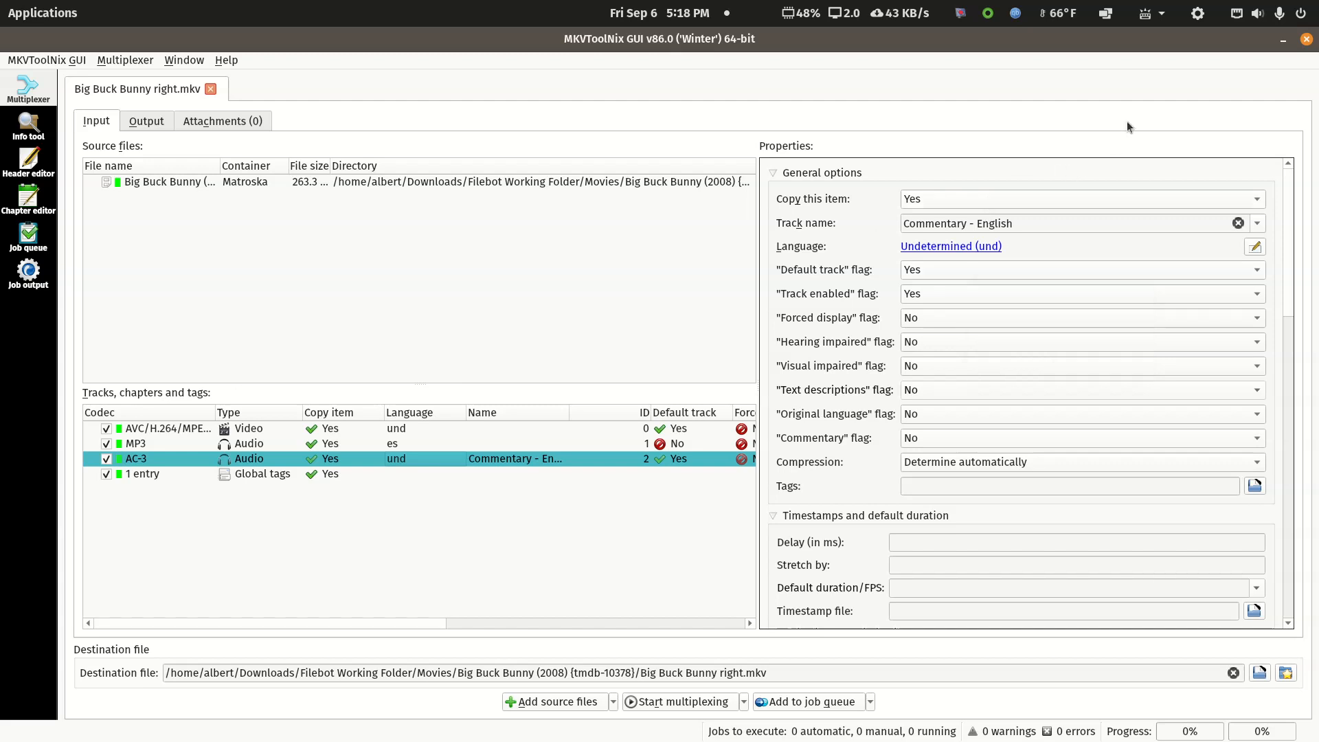
click(1308, 41)
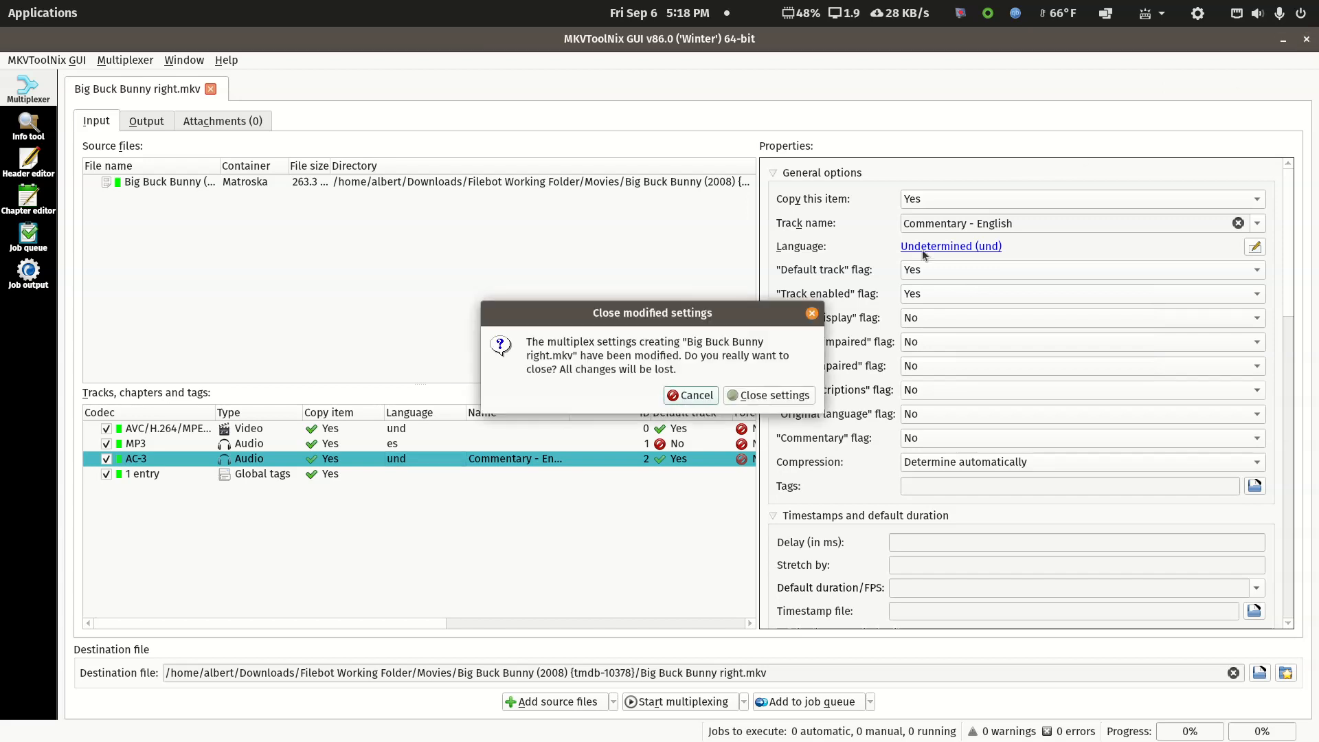
click(754, 391)
Place the file Big Buck Bunny (2008) {tmdb-10378}.mkv on the clipboard
right_click(735, 196)
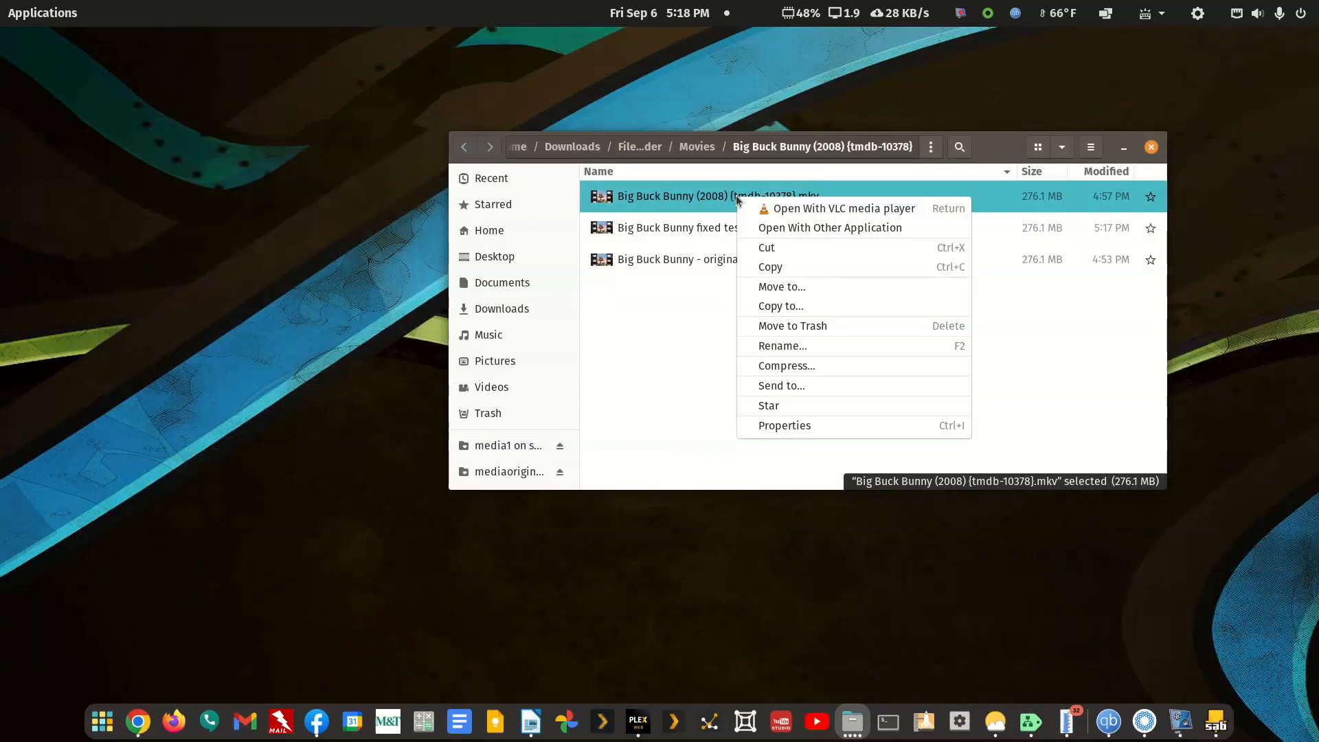
click(757, 253)
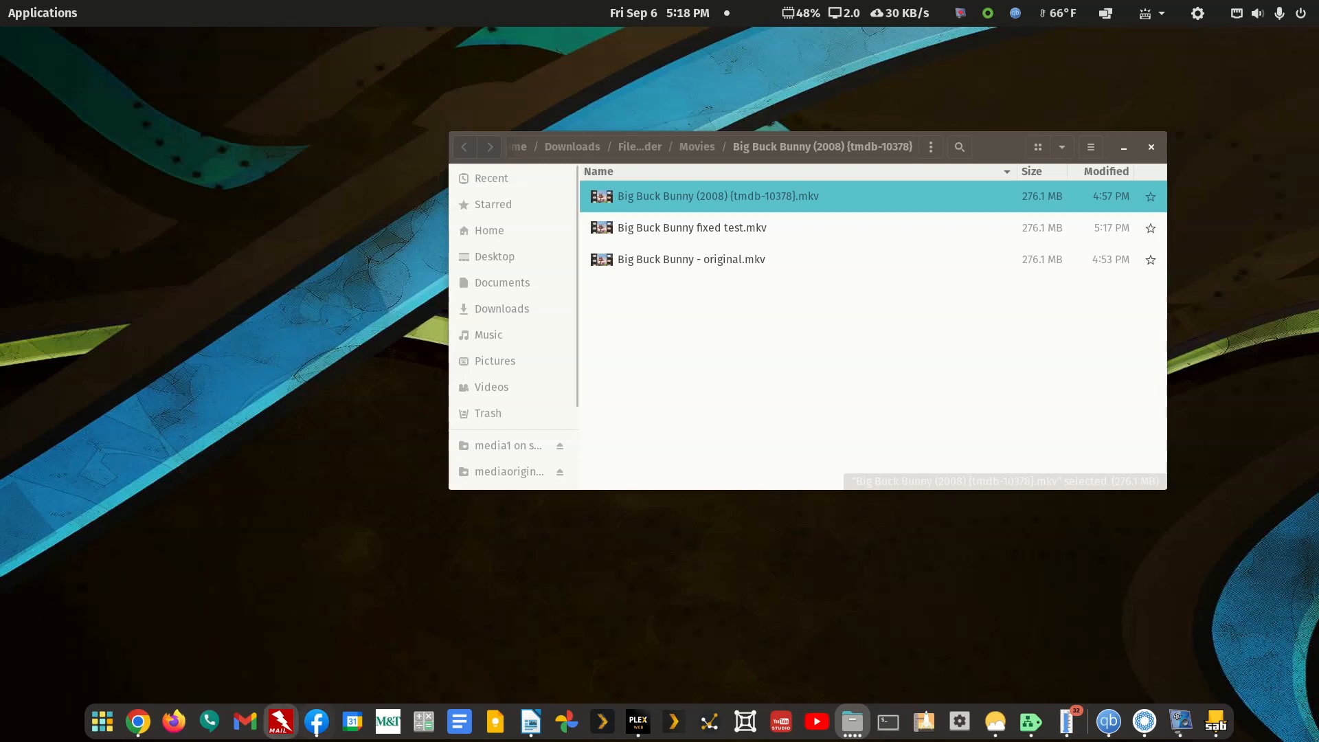
Switch to Plex Web, open the Movies - Kids library on the DS1520+ server, and scan its library files
click(638, 723)
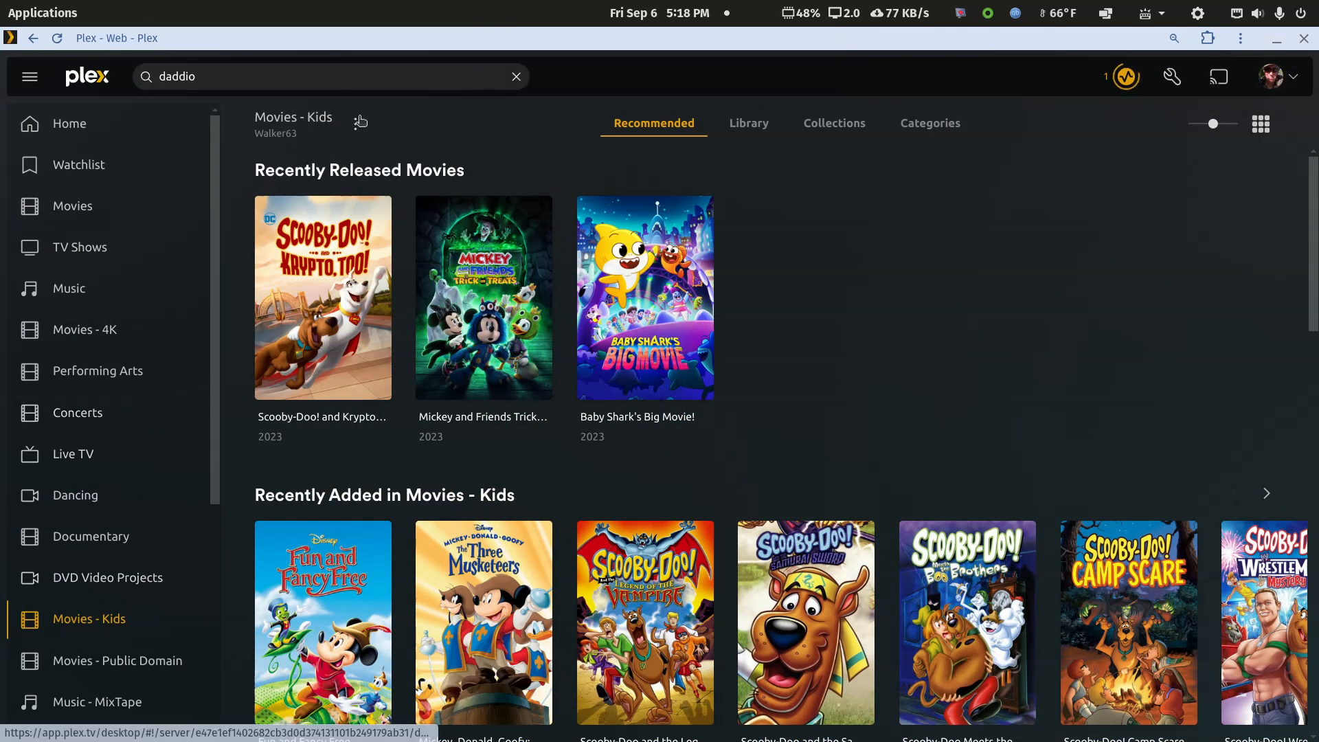
click(1130, 83)
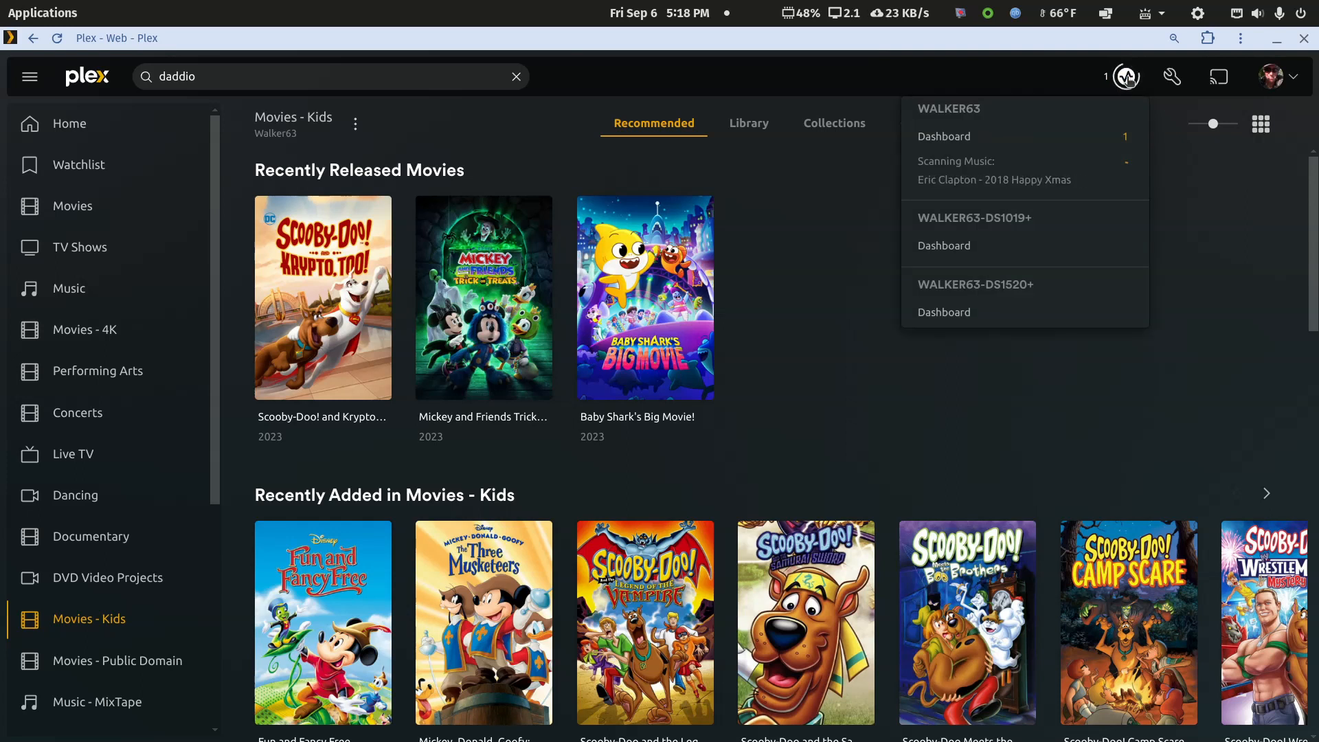
click(1130, 79)
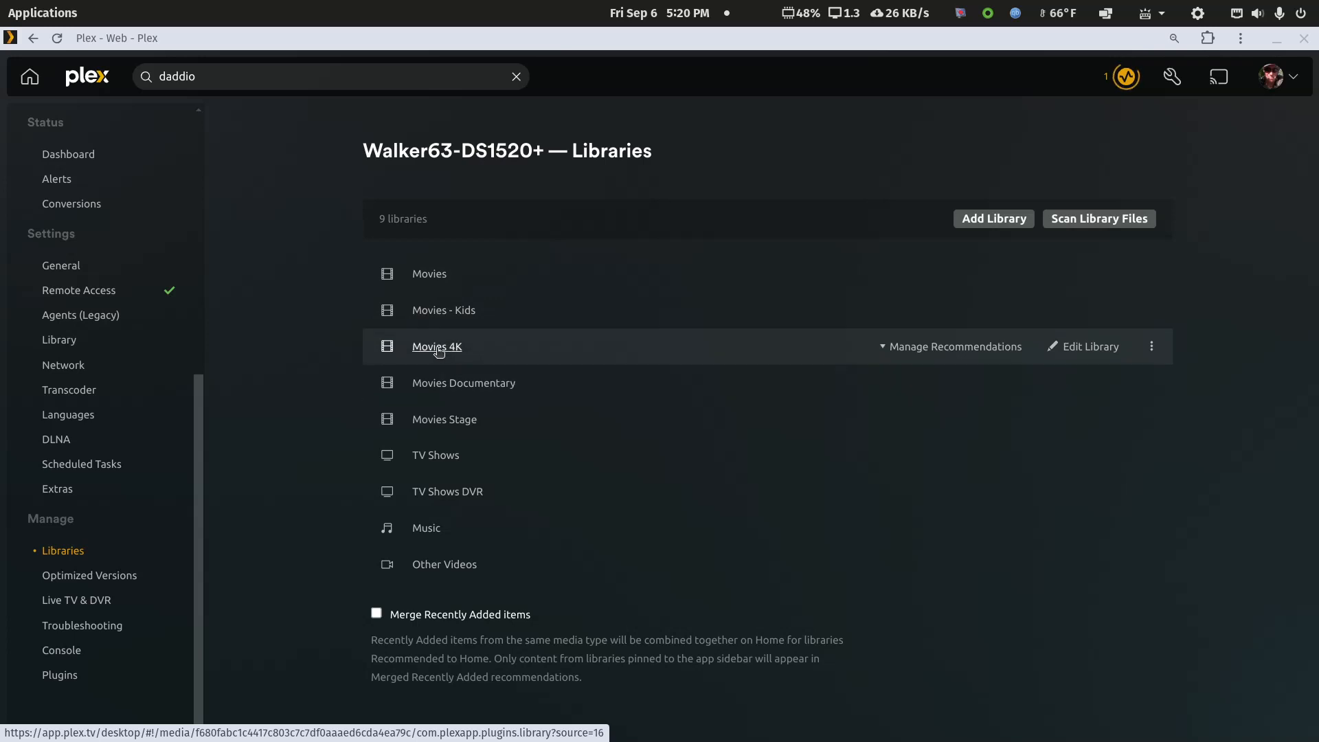
click(438, 314)
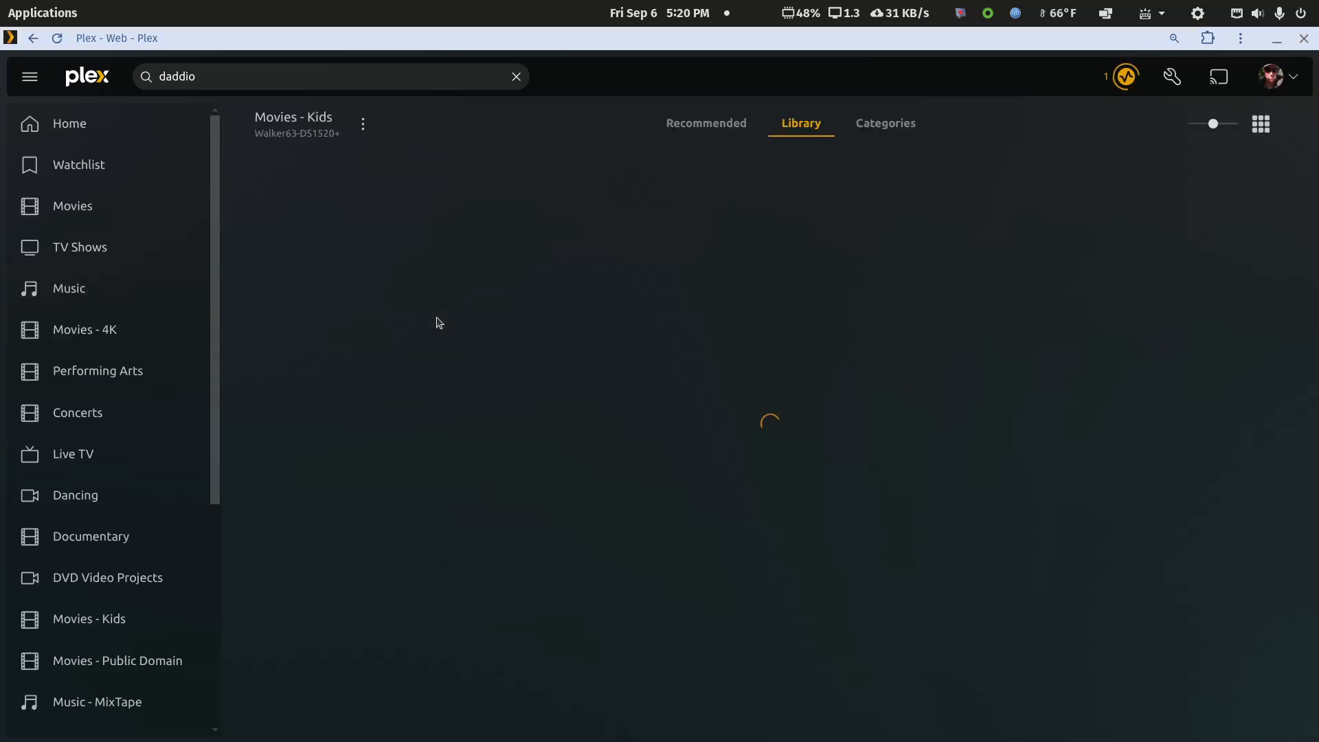
click(734, 124)
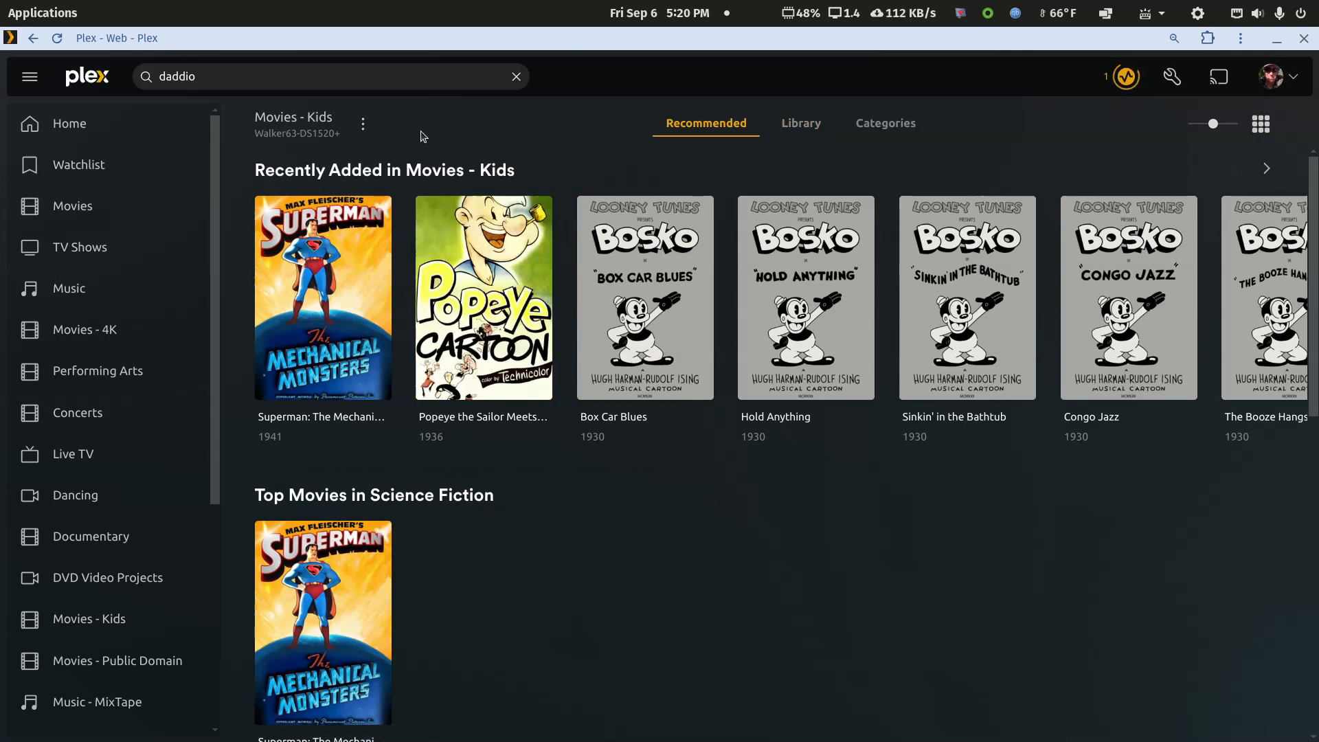
click(362, 124)
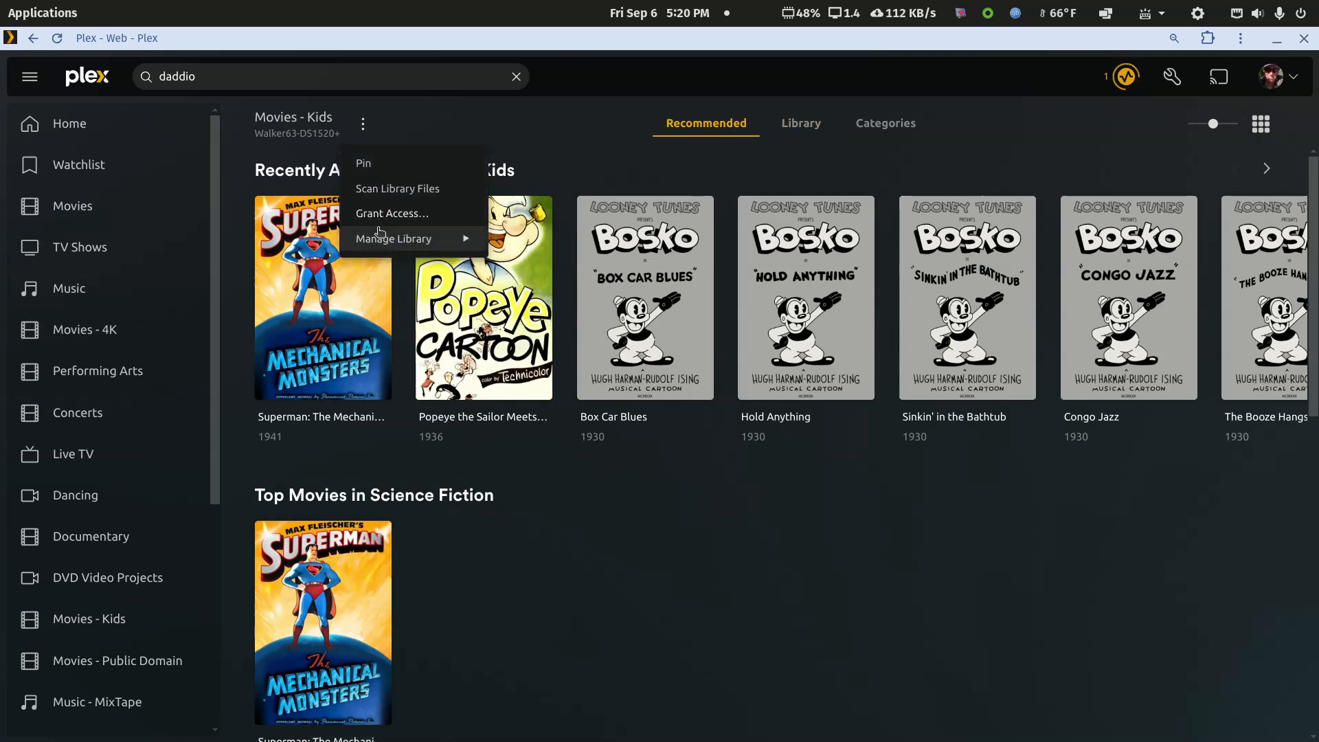
click(388, 190)
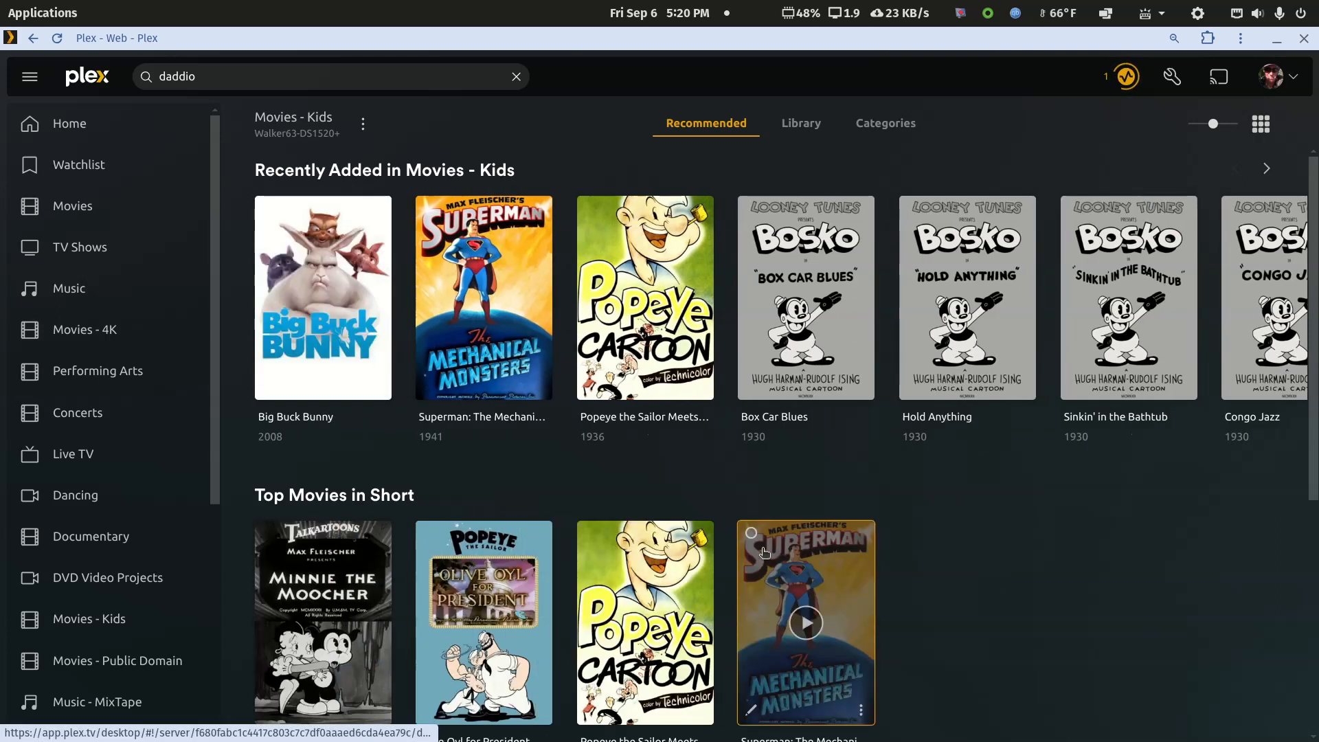
Open Big Buck Bunny in the recently added movies and check its available audio tracks and default selection
click(366, 266)
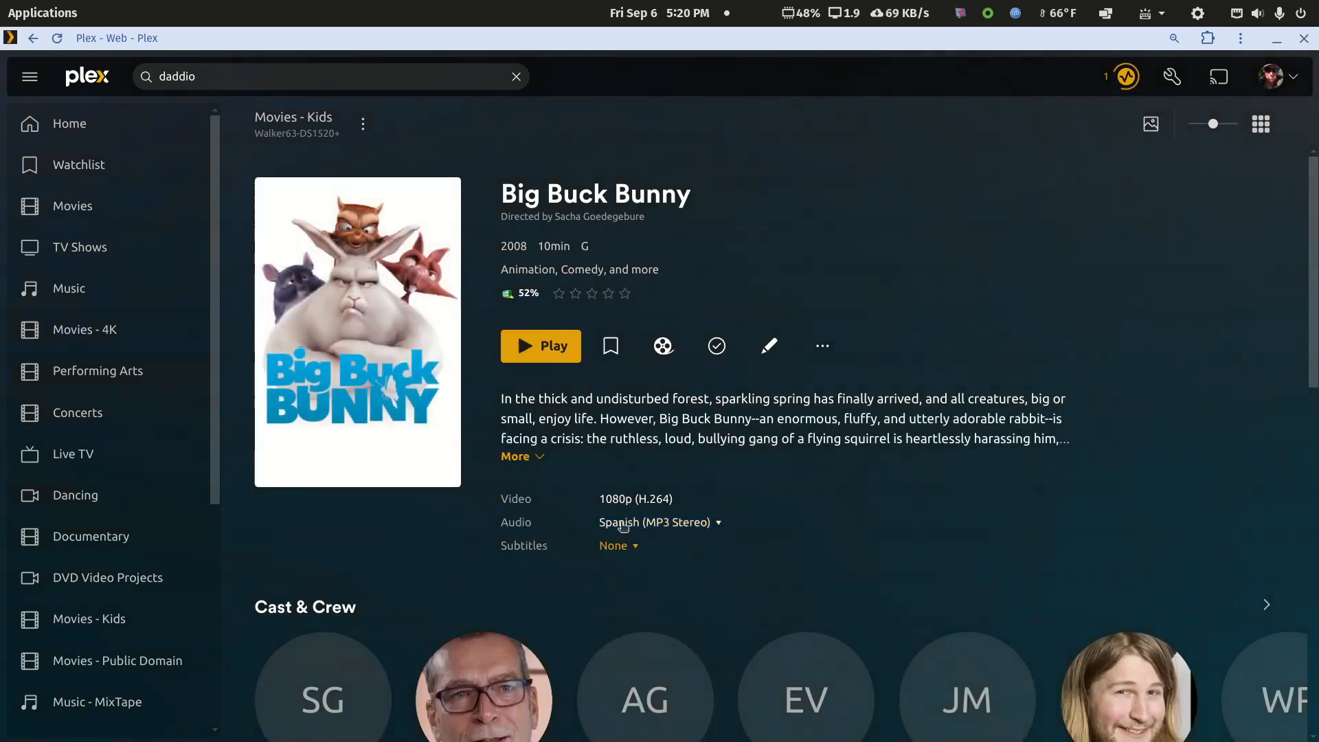
click(719, 527)
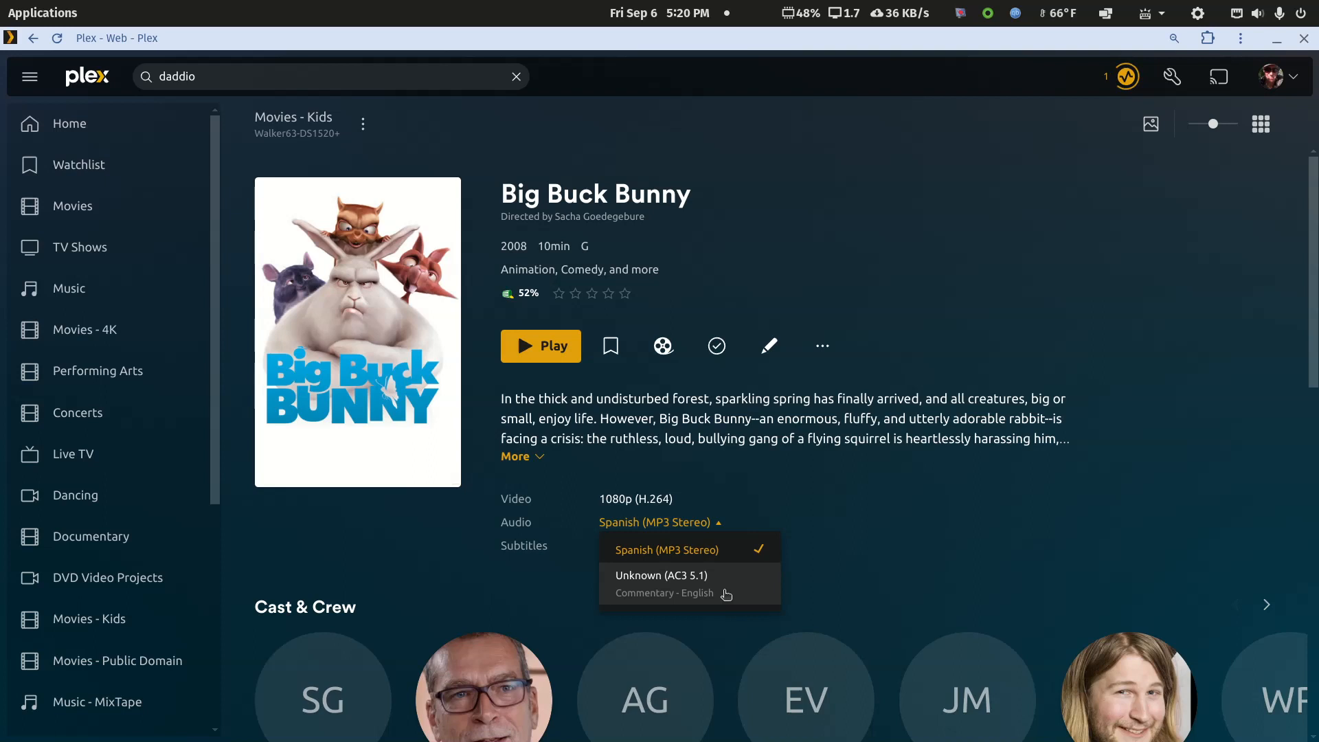
Switch to Plex HTPC and open the Movies - Kids library on the DS1520+ server
mouse_move(648, 721)
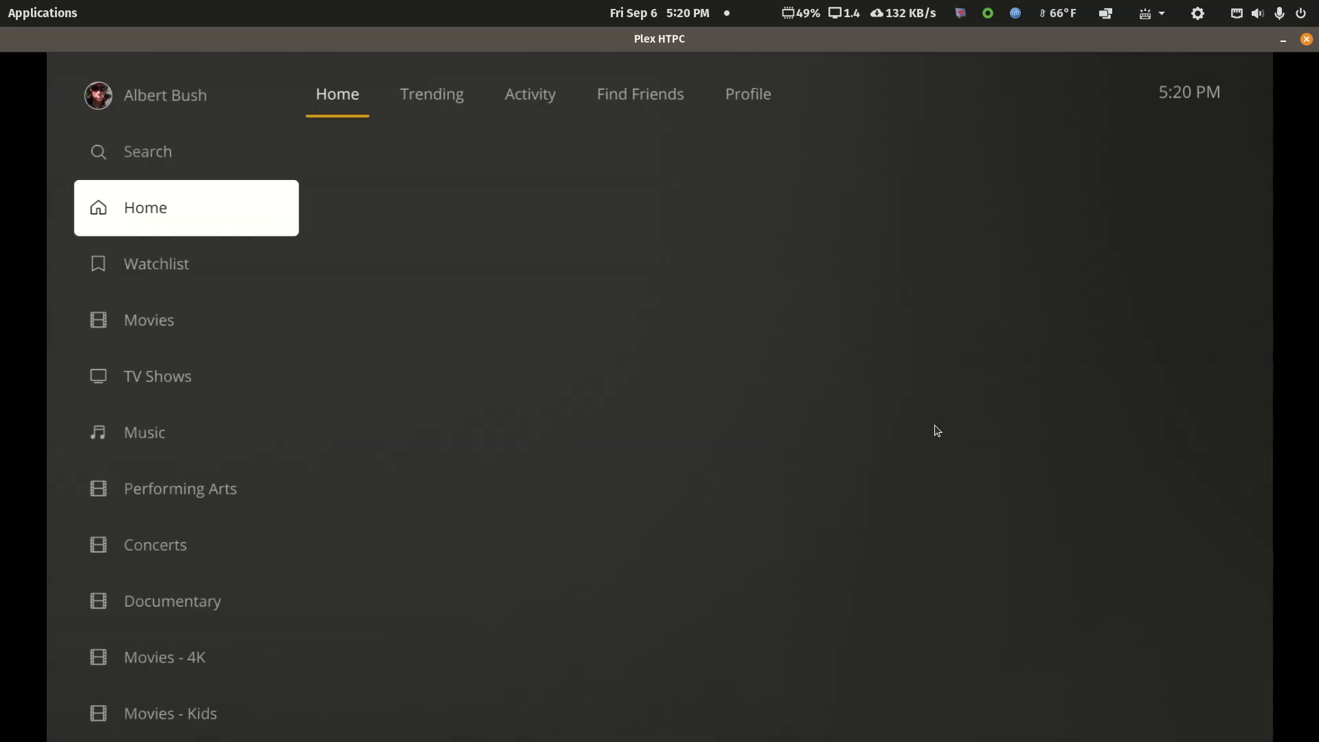
key(Down)
key(Down)
key(Down)
key(Down)
key(Down)
key(Down)
key(Down)
key(Down)
key(Down)
key(Down)
key(Down)
key(Down)
key(Down)
key(Down)
key(Down)
key(Down)
key(Down)
key(Down)
key(Down)
key(Down)
key(Down)
key(Down)
key(Down)
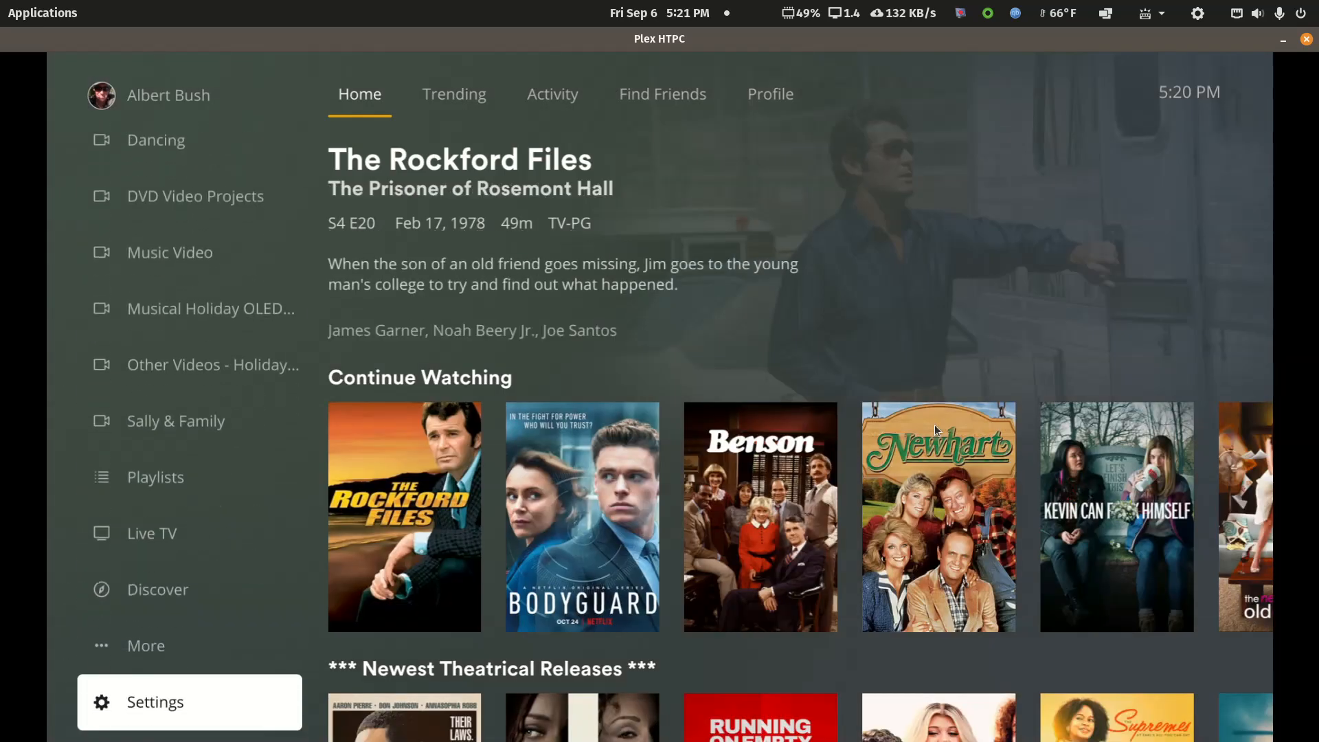
key(Up)
key(Return)
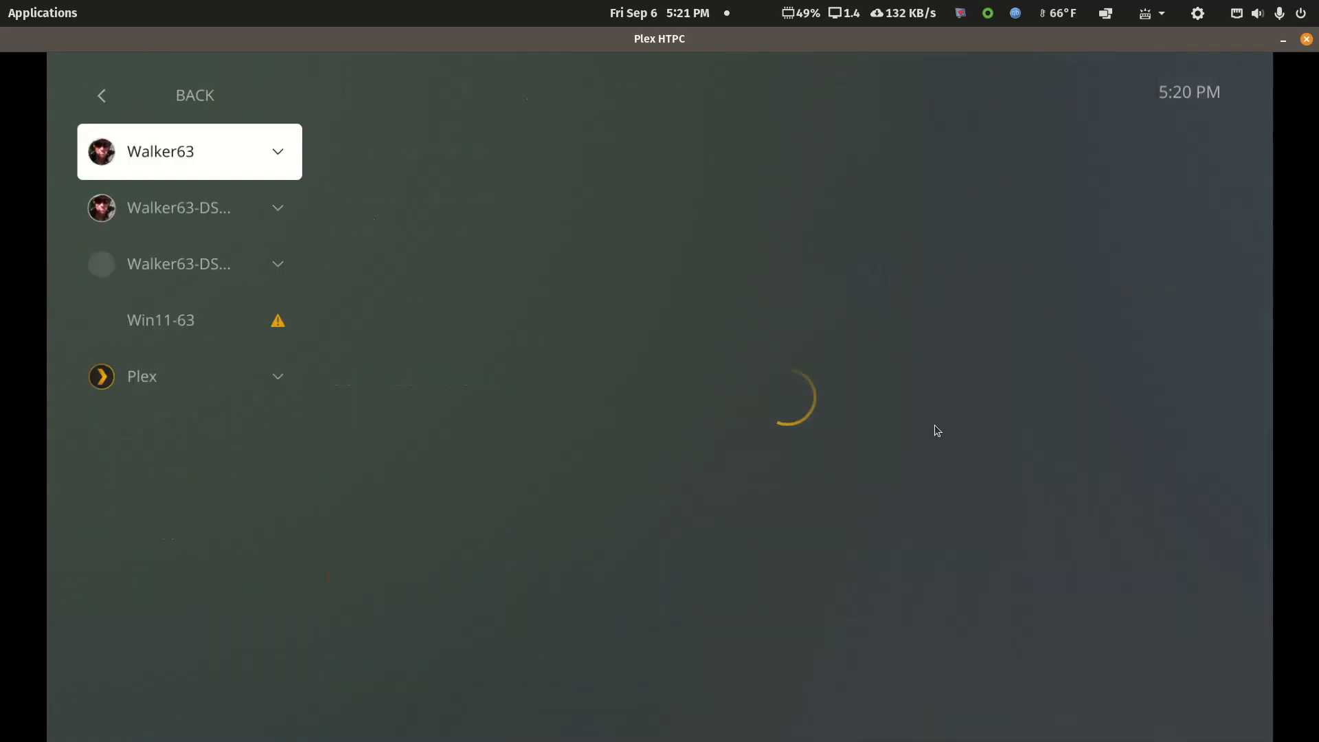
key(Down)
key(Down)
key(Return)
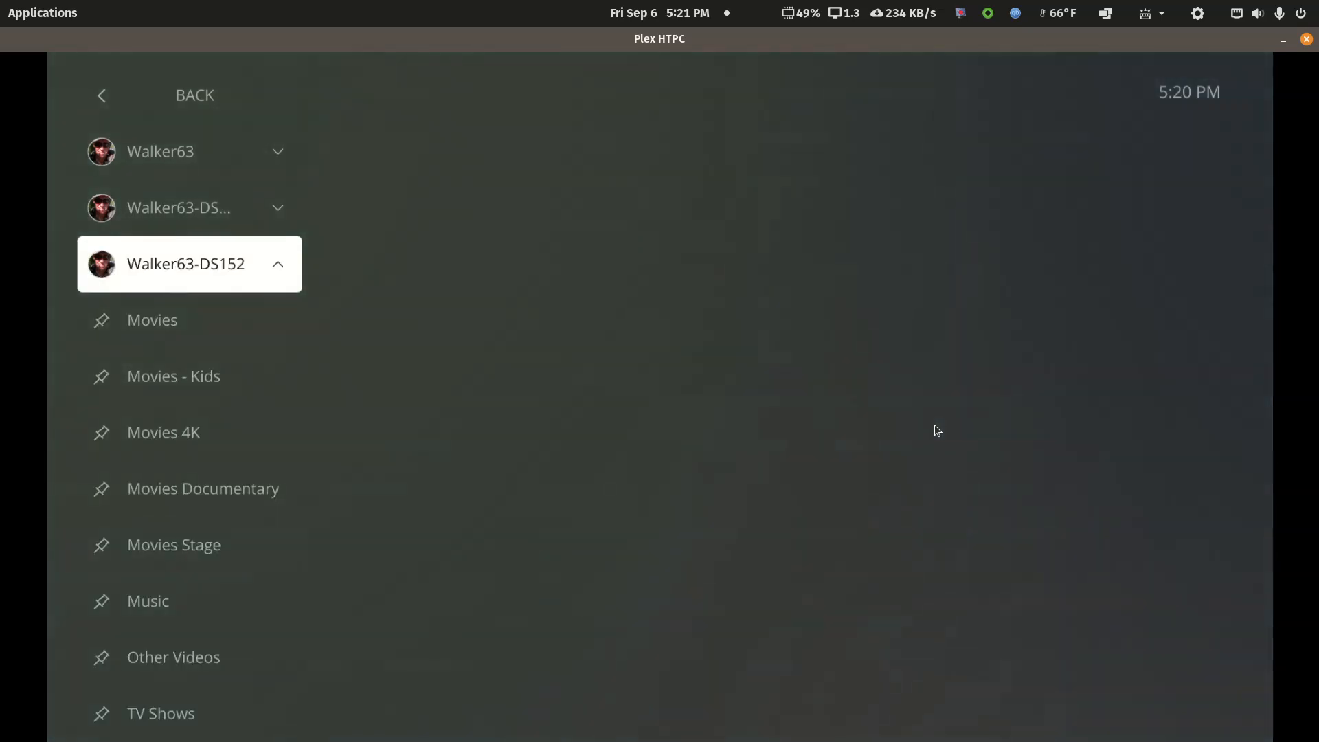
key(Down)
key(Down)
key(Right)
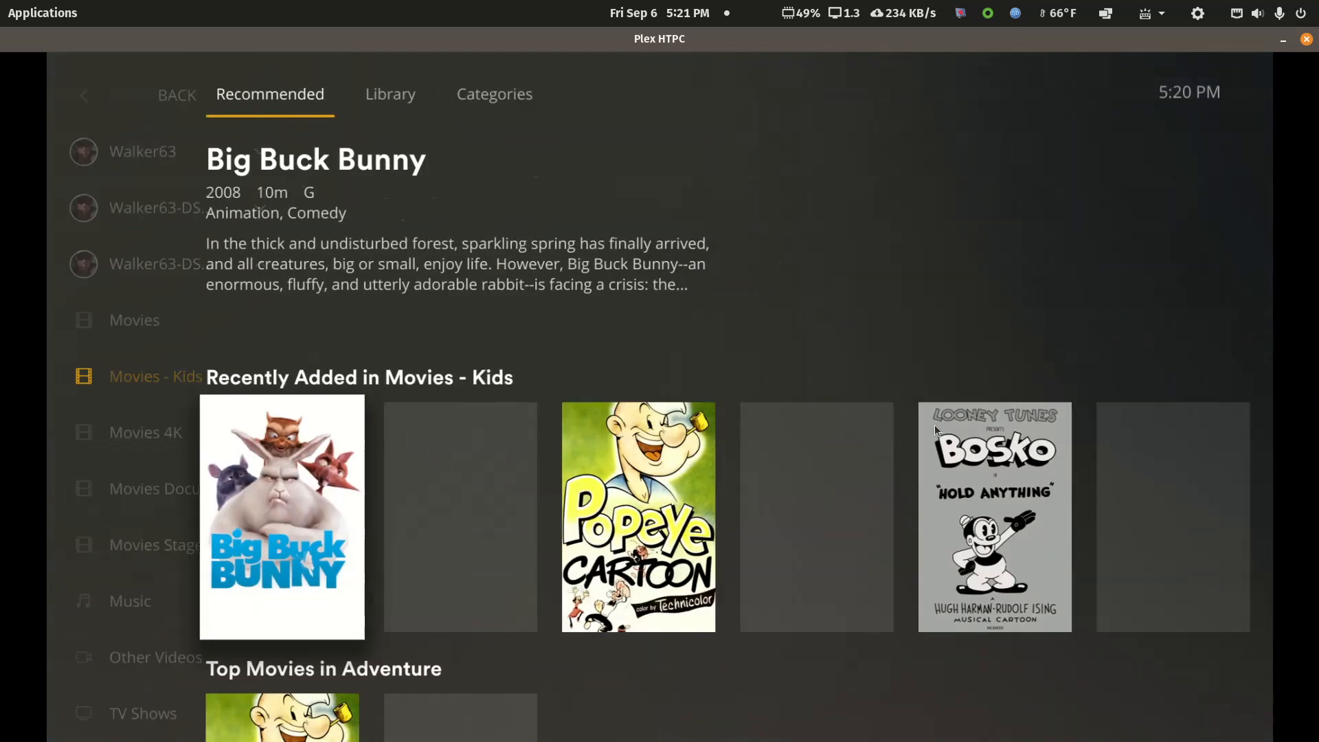
Open Big Buck Bunny in Plex HTPC and check how its audio tracks are listed, dismissing the mail notification
key(Down)
key(Up)
key(Return)
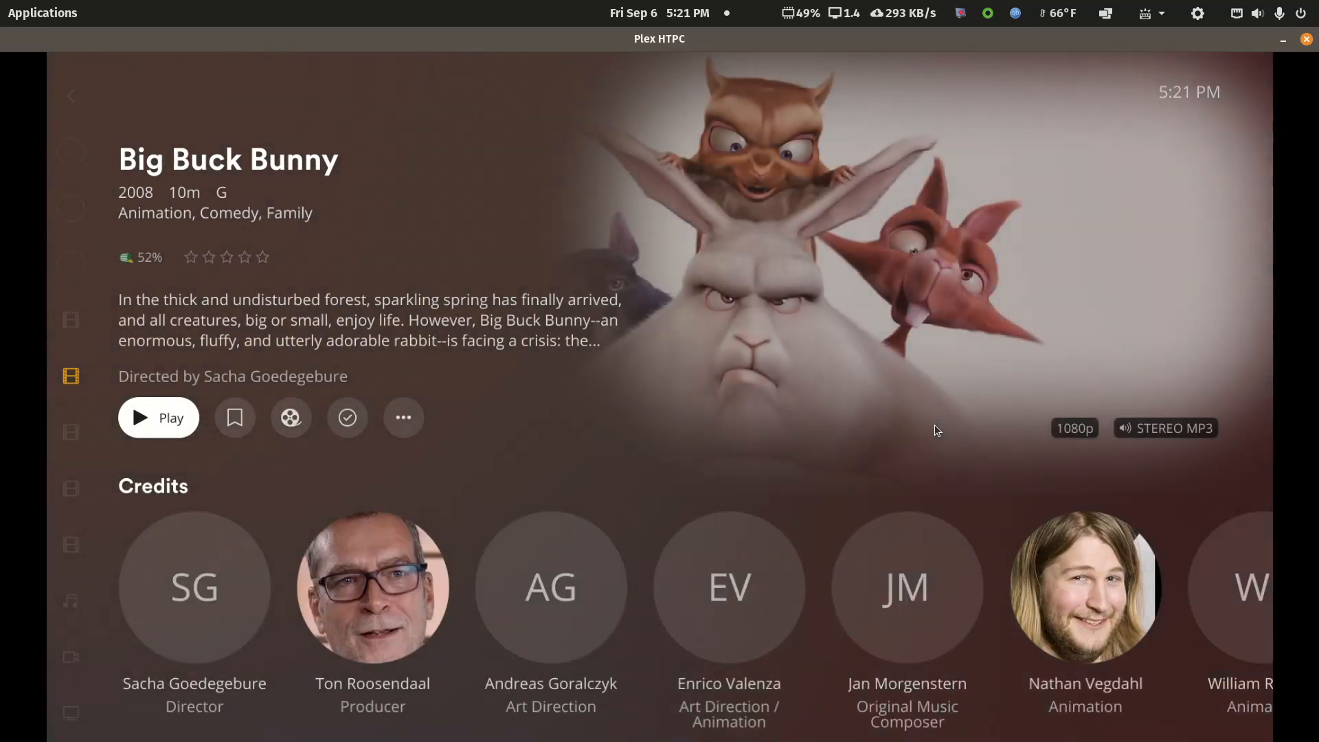
key(Right)
key(Right)
key(Right)
key(Right)
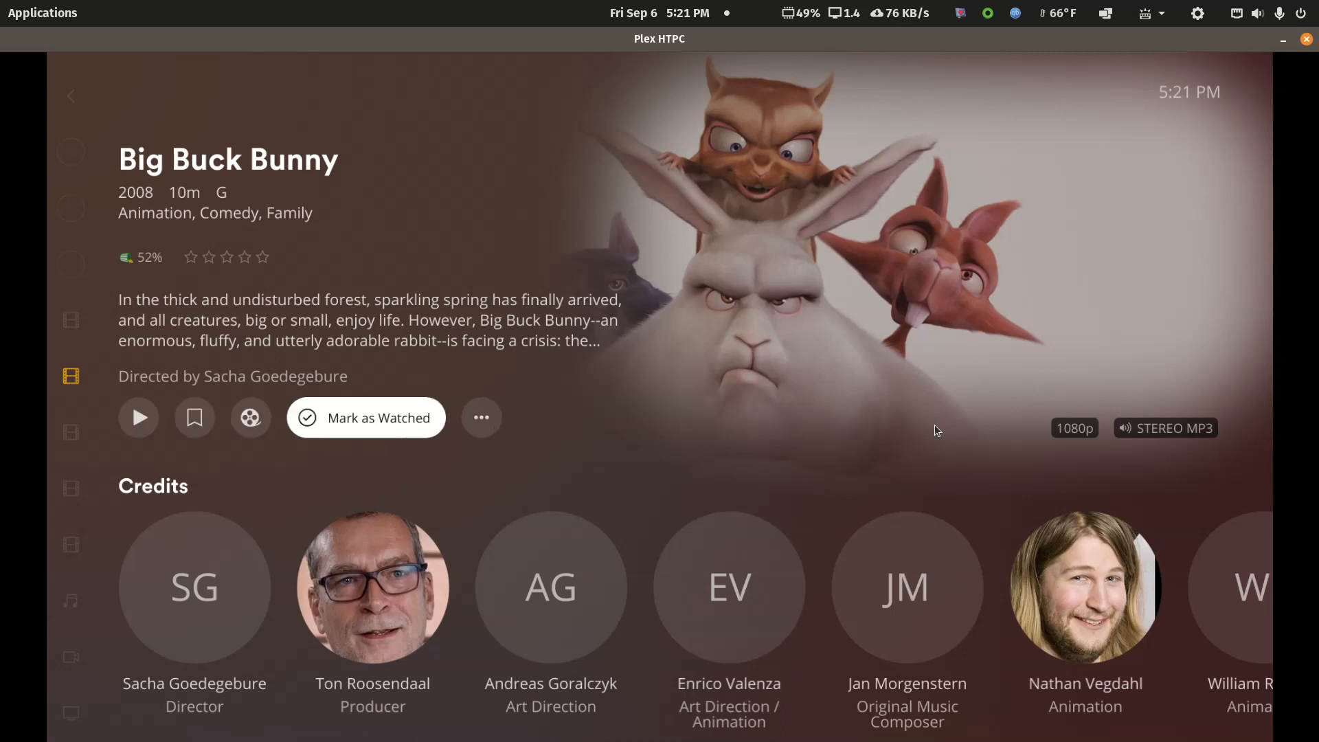
key(Return)
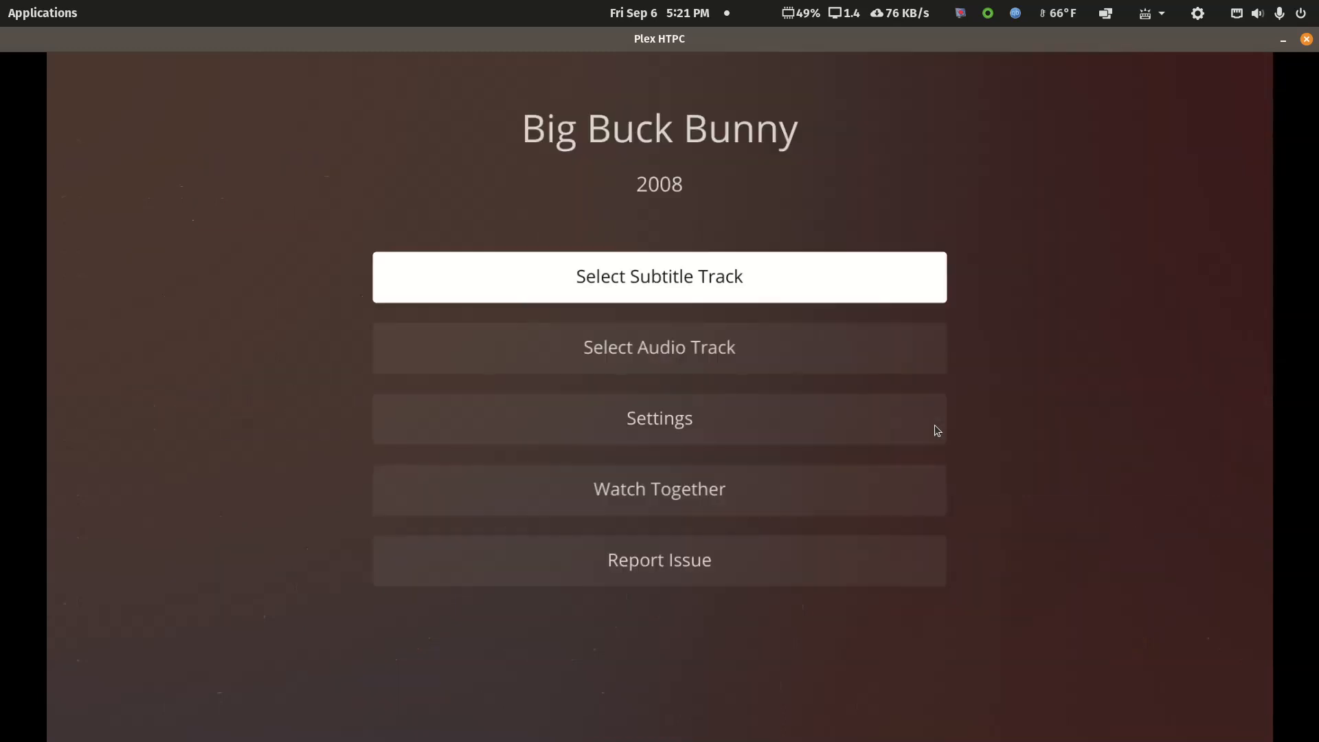
key(Down)
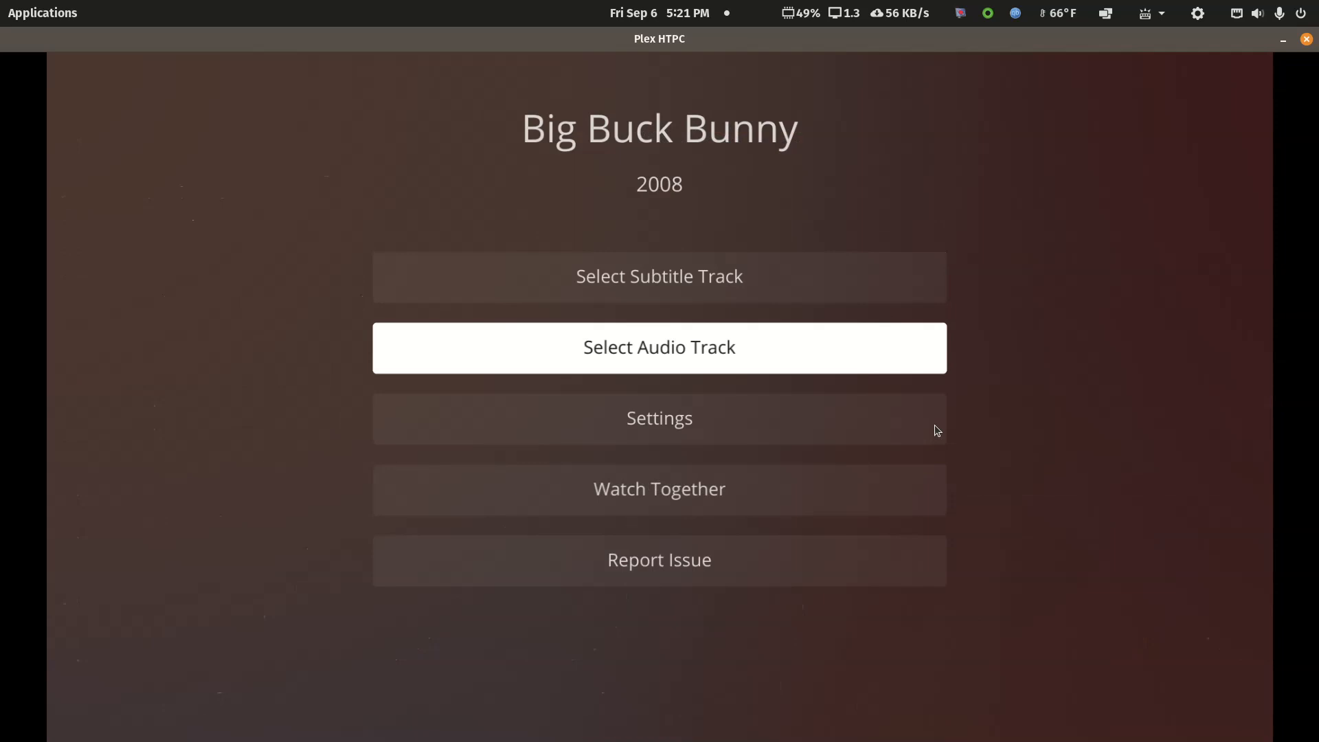
key(Return)
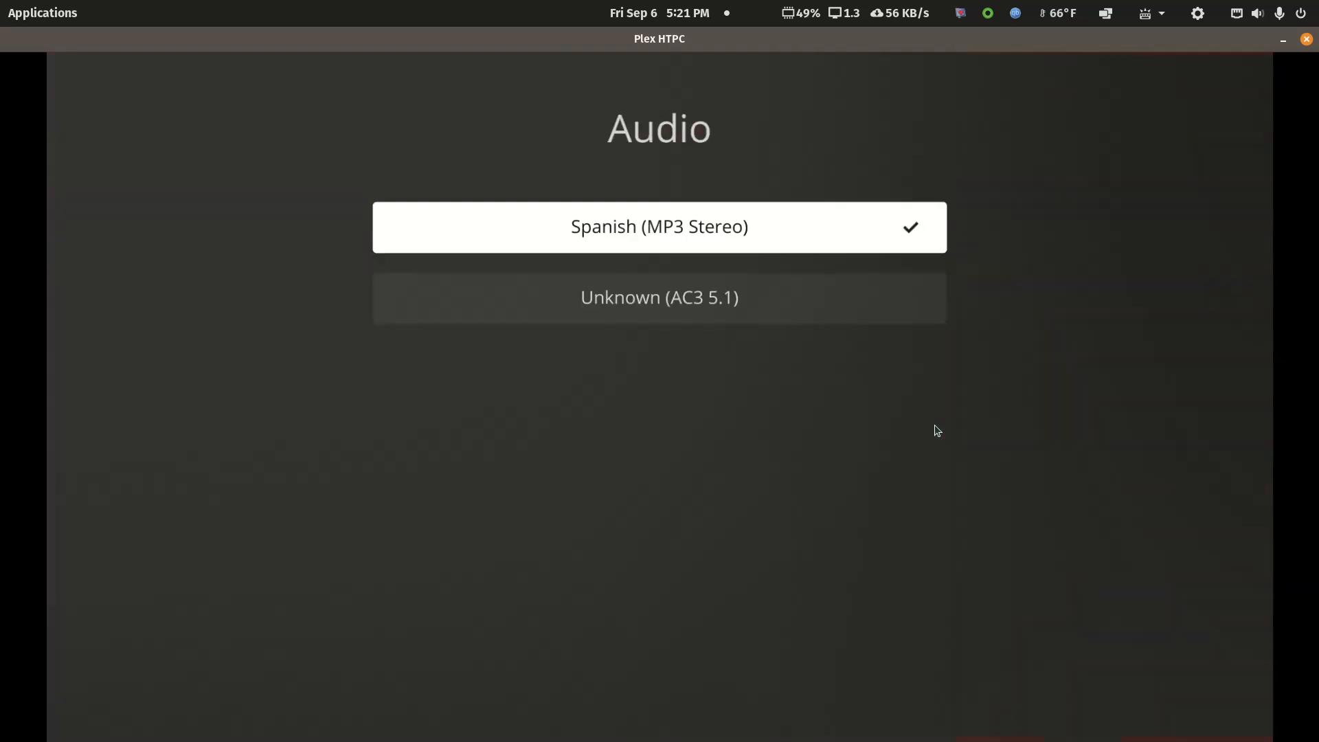
key(Down)
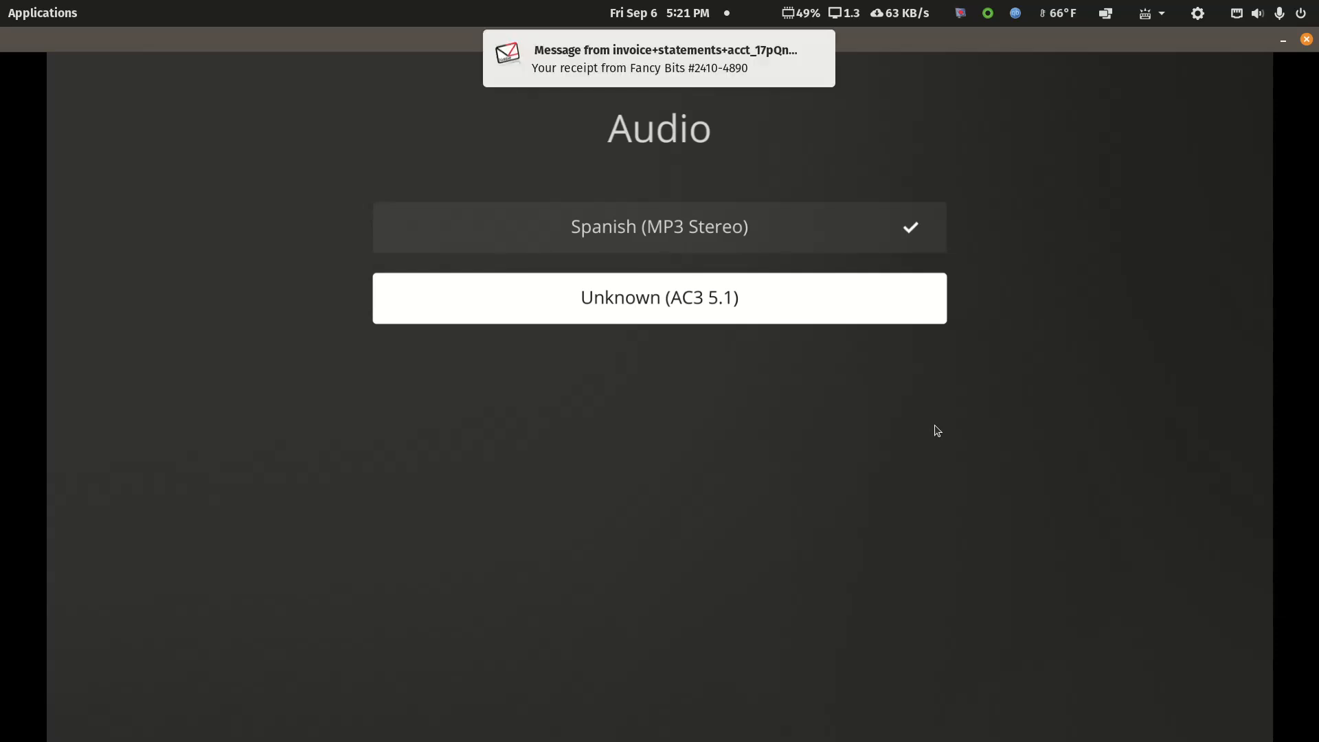
click(822, 46)
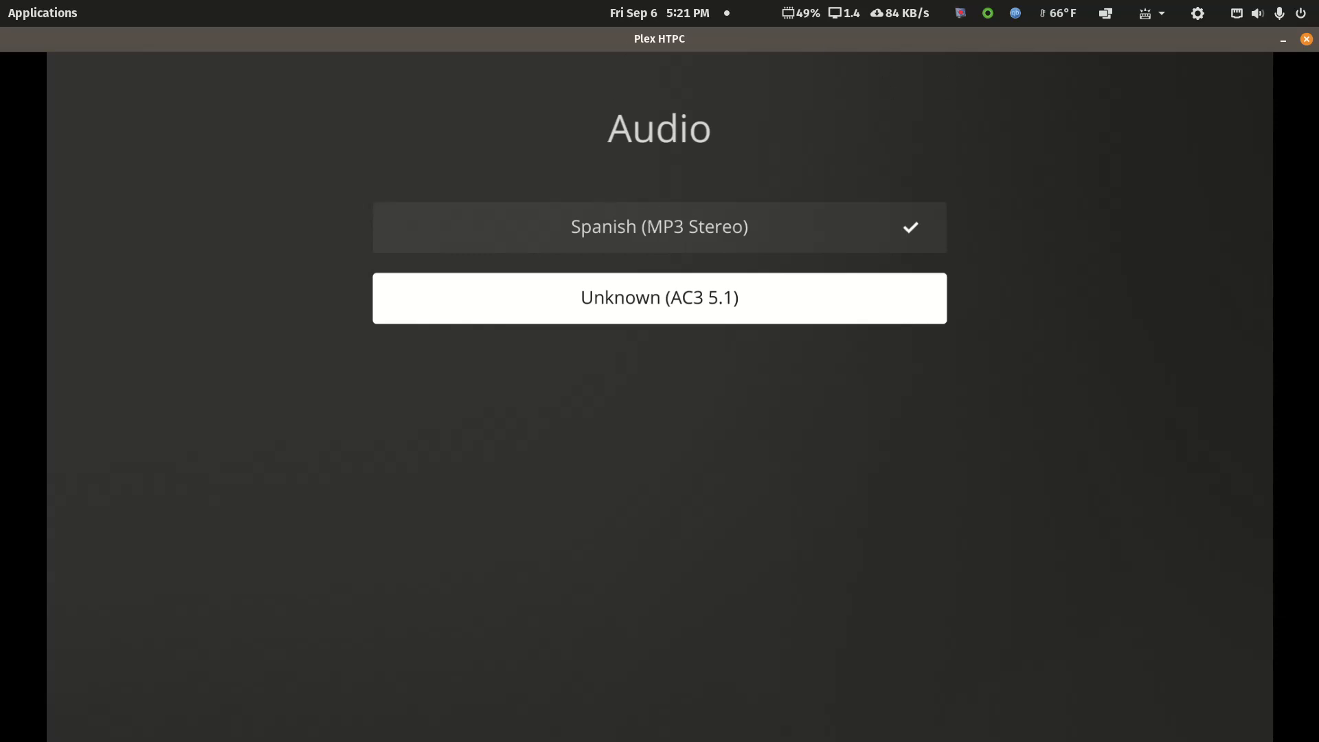
Close Plex HTPC, minimize Plex Web, and clear the file selection in the Big Buck Bunny folder
click(1309, 41)
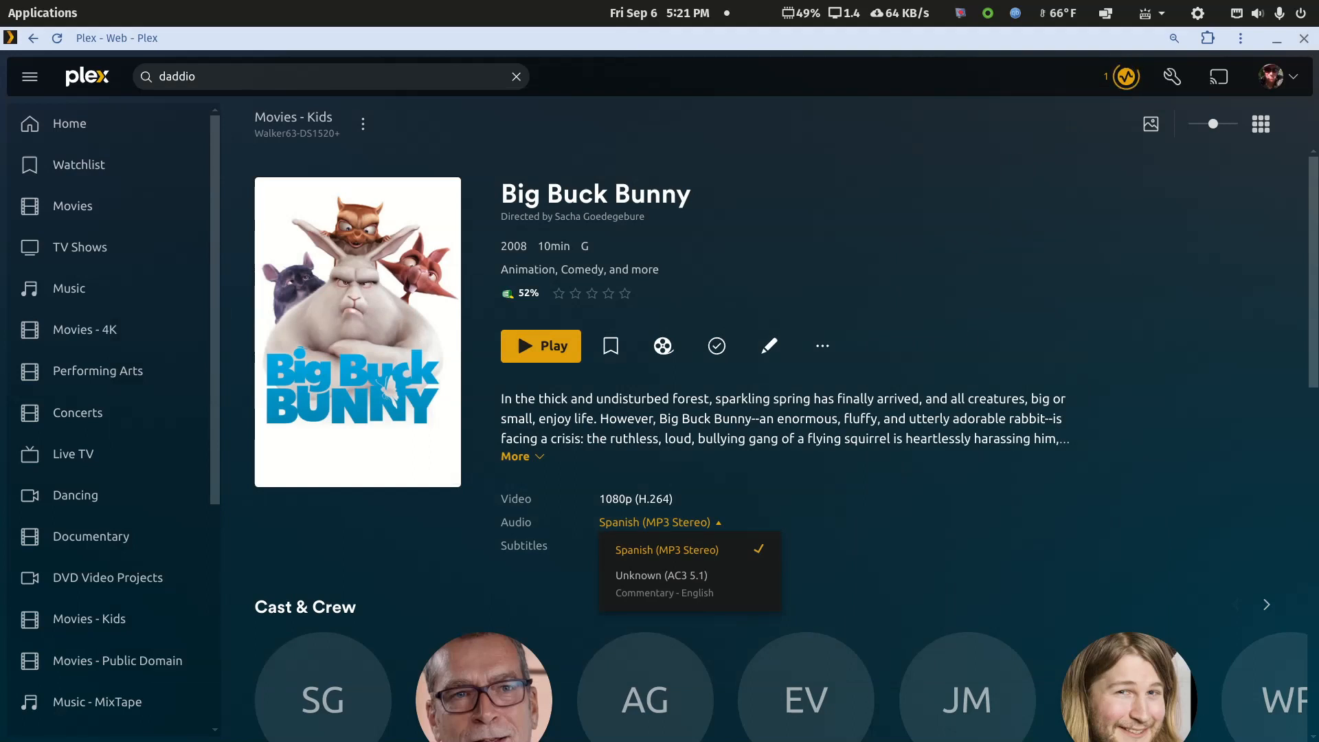
click(1277, 39)
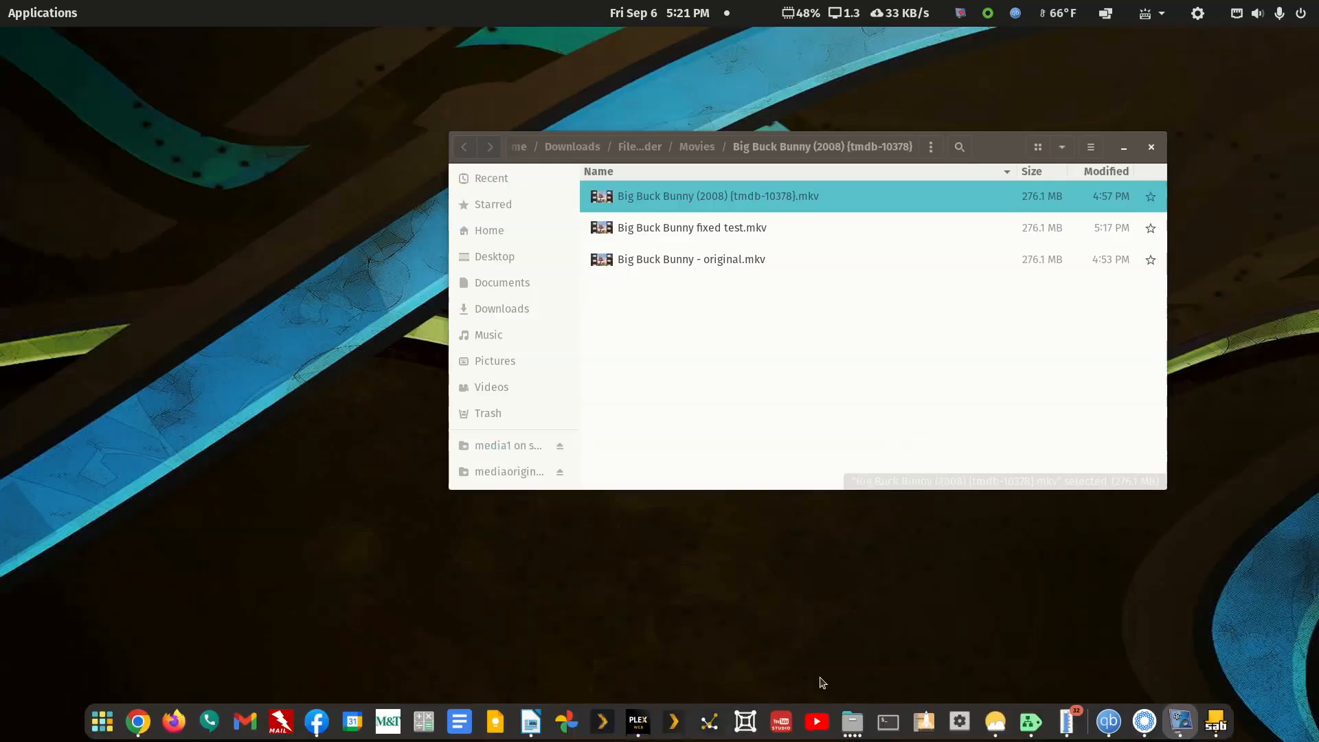
click(690, 343)
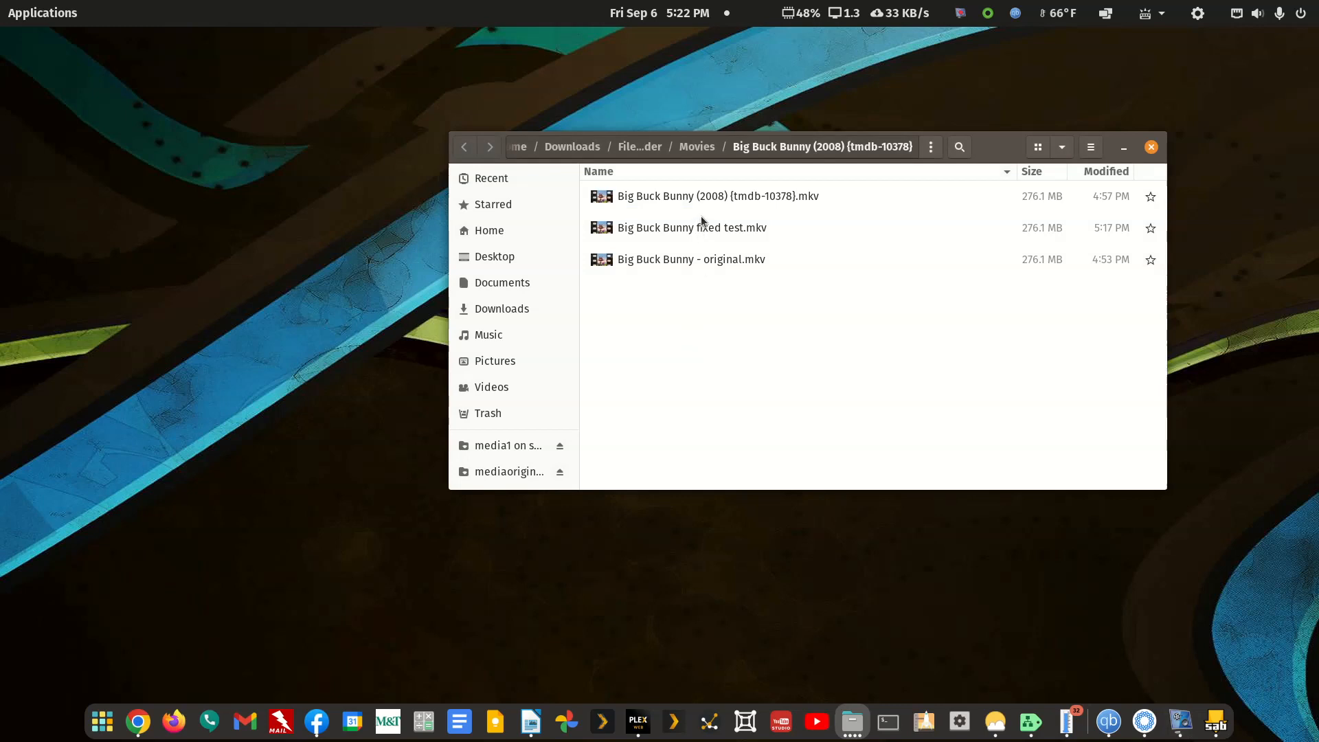